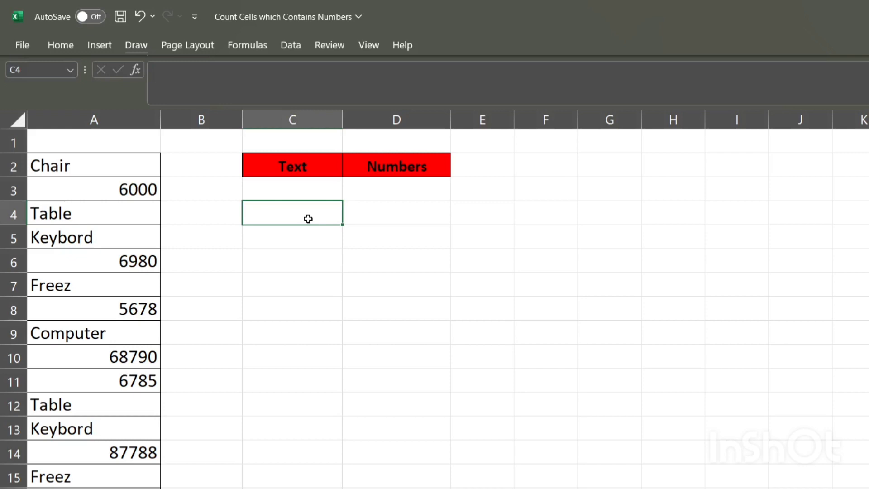
Examine the mixed text and number entries in column A and the empty Text and Numbers columns.
click(75, 125)
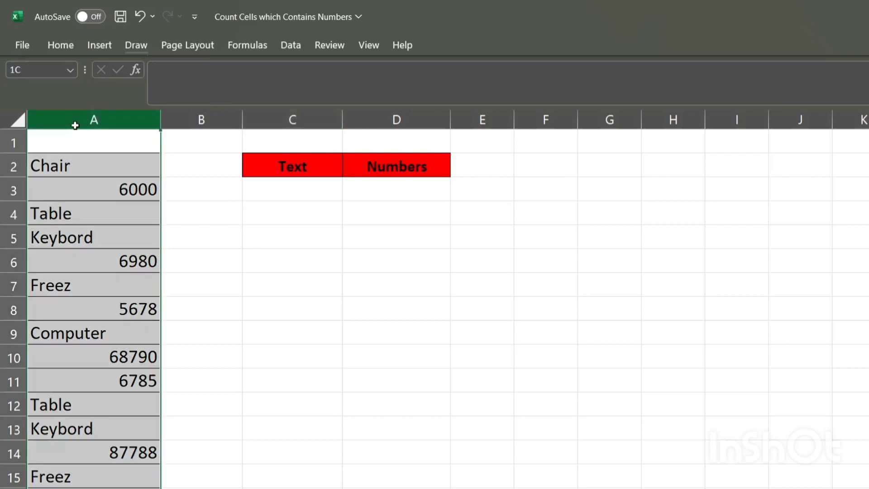
click(83, 185)
click(70, 213)
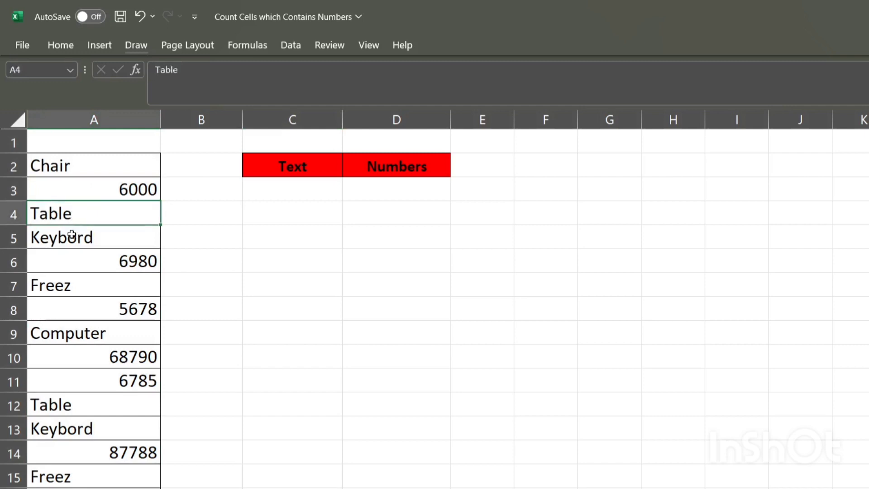
click(72, 236)
click(70, 259)
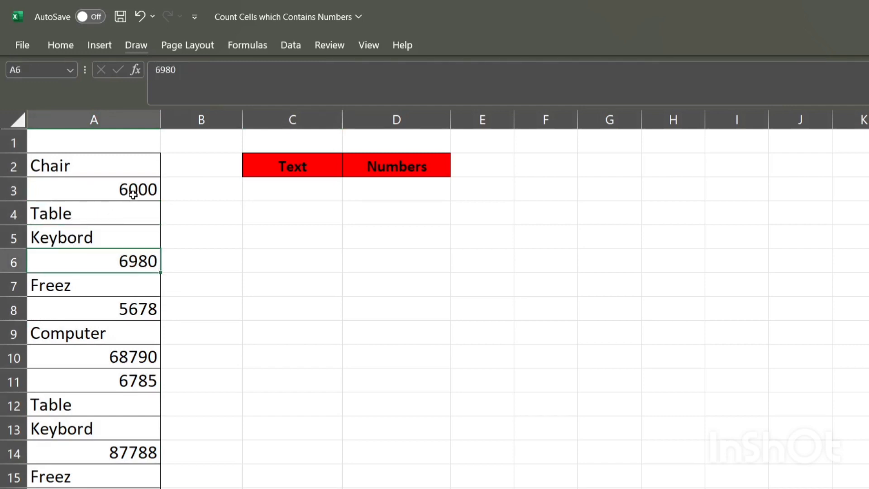
click(309, 192)
click(314, 166)
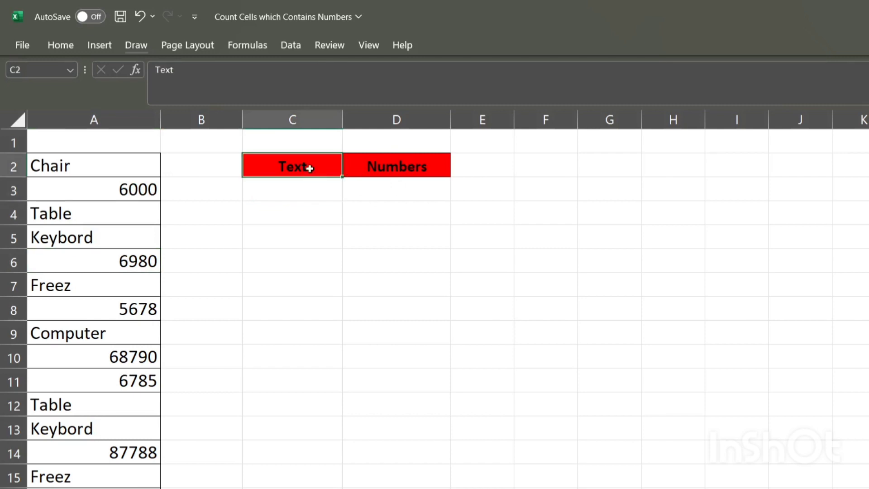
click(287, 309)
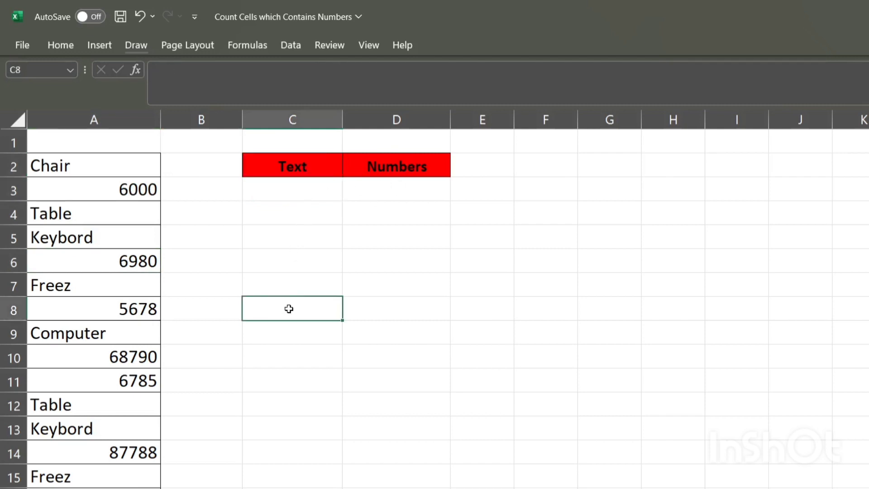
click(384, 261)
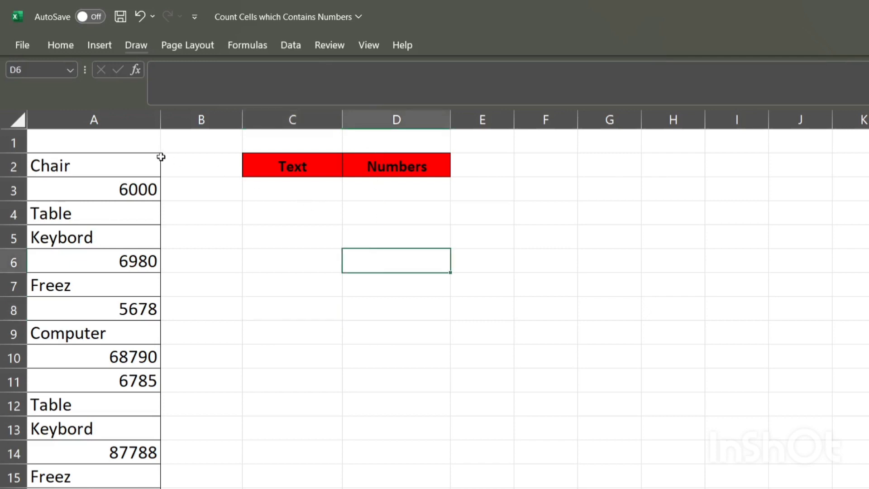
Look through the whole list in column A from cell A2 downward and return to its first entry.
click(123, 158)
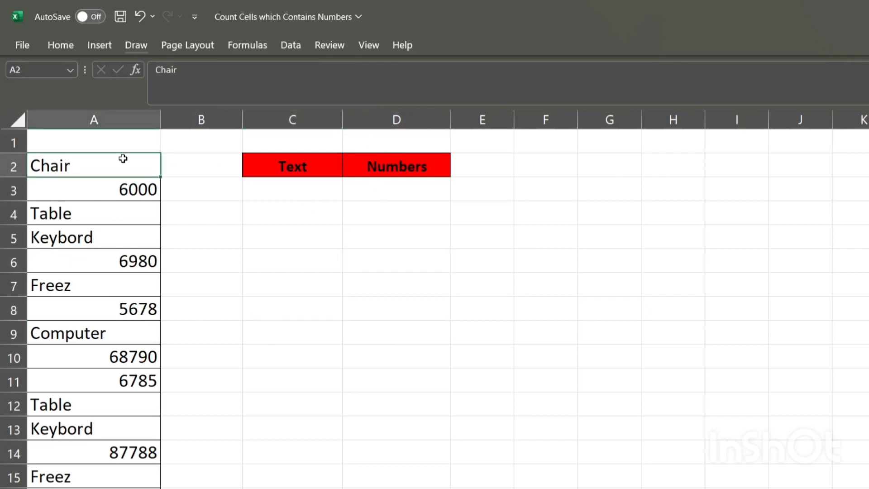
key(Down)
key(Down)
key(Down)
key(Down)
key(Down)
key(Down)
key(Down)
key(Down)
key(Down)
key(Down)
key(Down)
key(Down)
key(Down)
key(Down)
key(Down)
key(Down)
key(Down)
key(Down)
key(Down)
key(Down)
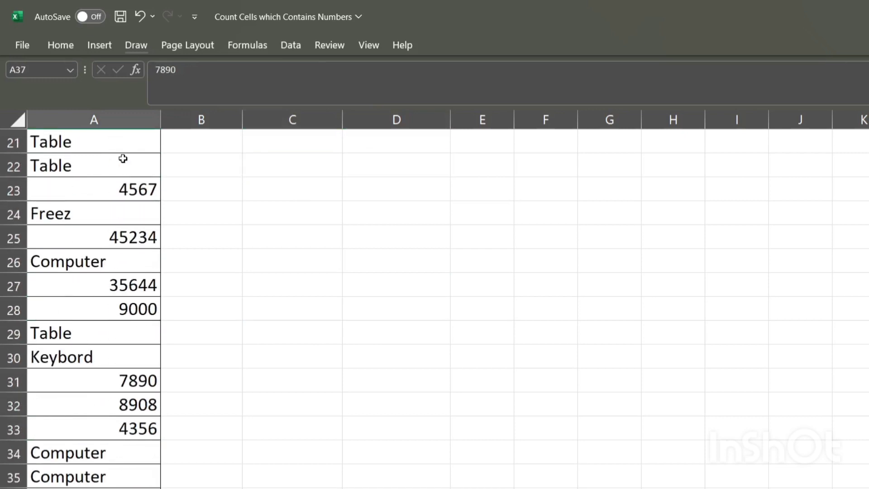
key(ctrl+Up)
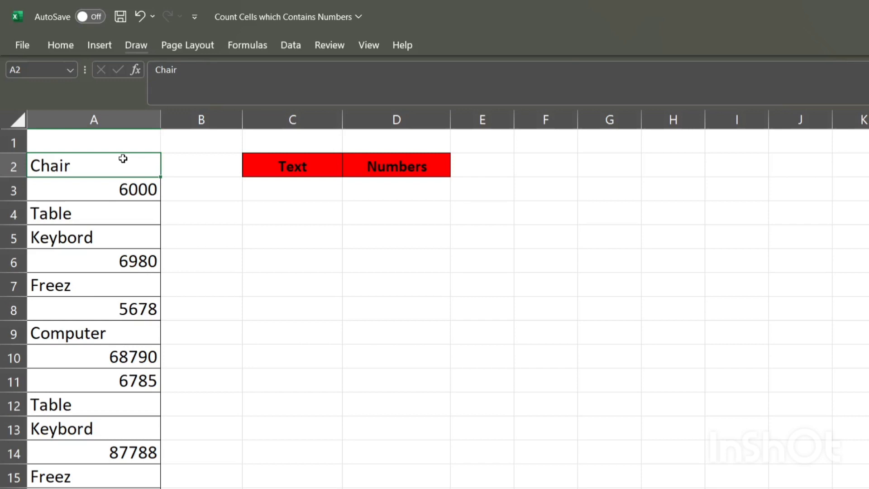
Select only the text constants in the column A list using Go To Special, excluding numbers, logicals and errors.
key(ctrl+a)
scroll(123, 159, down, 7)
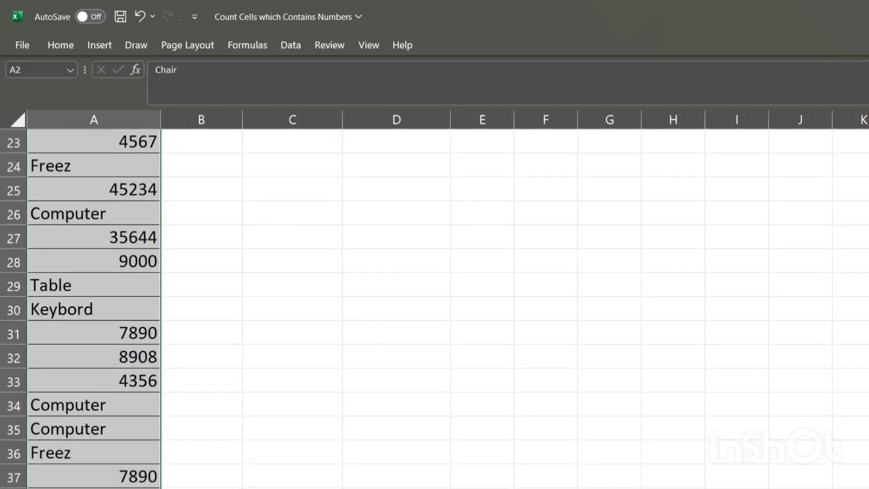
key(ctrl+g)
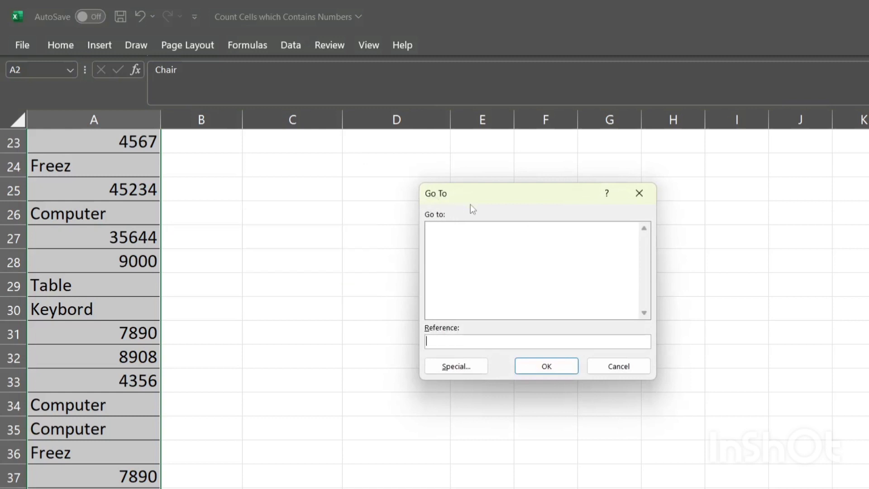
drag(475, 199, 415, 195)
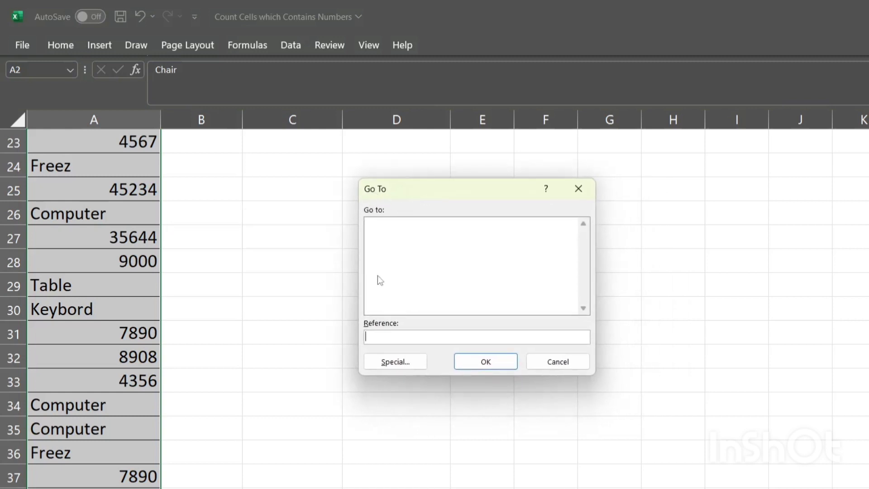
click(375, 364)
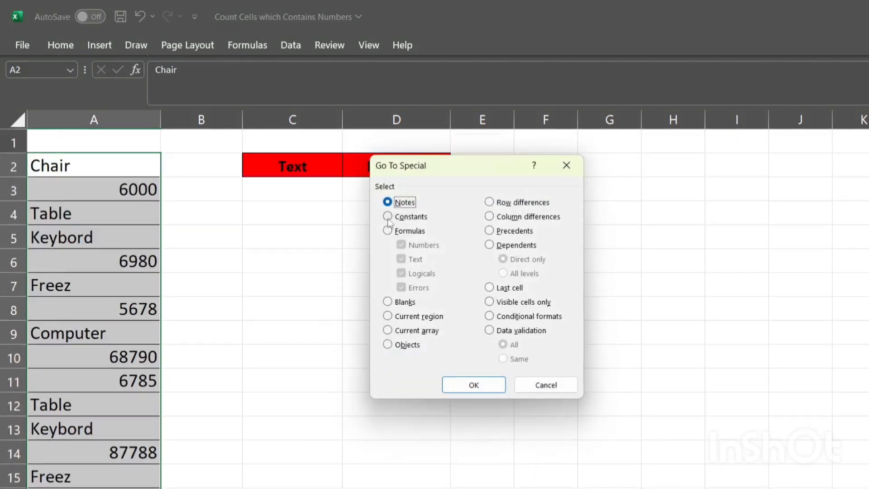
click(388, 217)
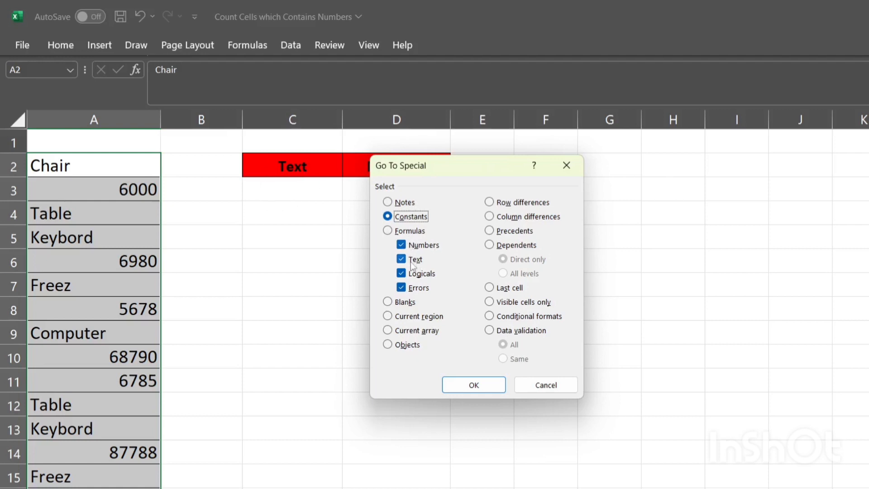
click(400, 245)
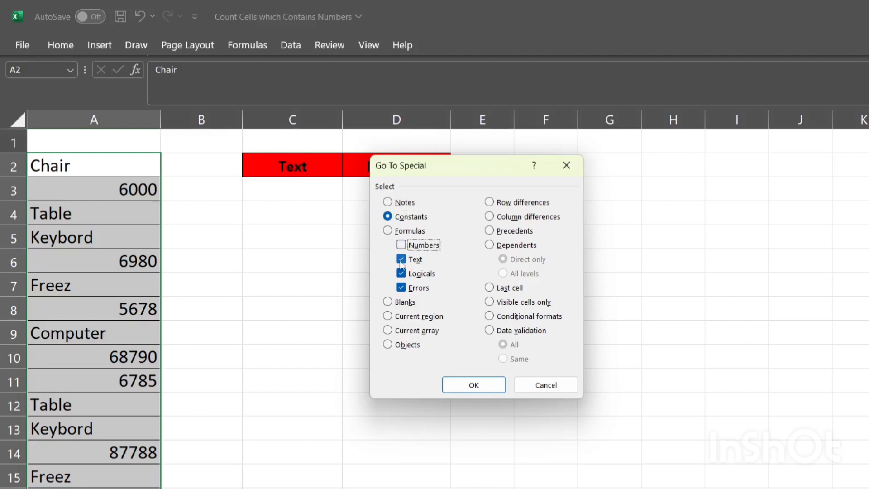
click(401, 274)
click(401, 287)
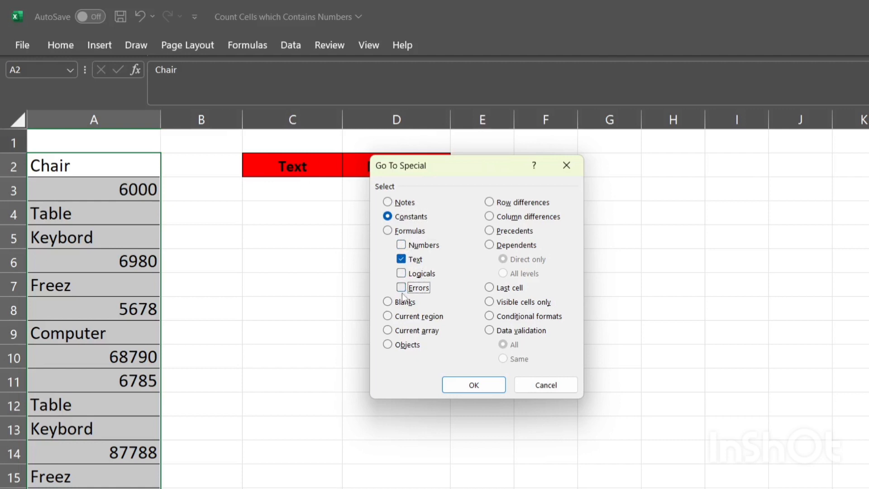
click(473, 385)
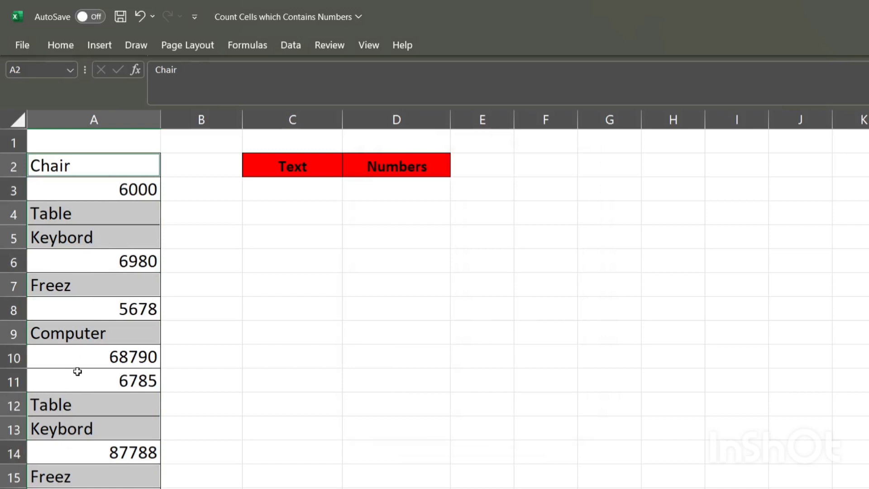
Copy the selected text cells into the Text column starting at C3 and check the pasted list.
key(ctrl+c)
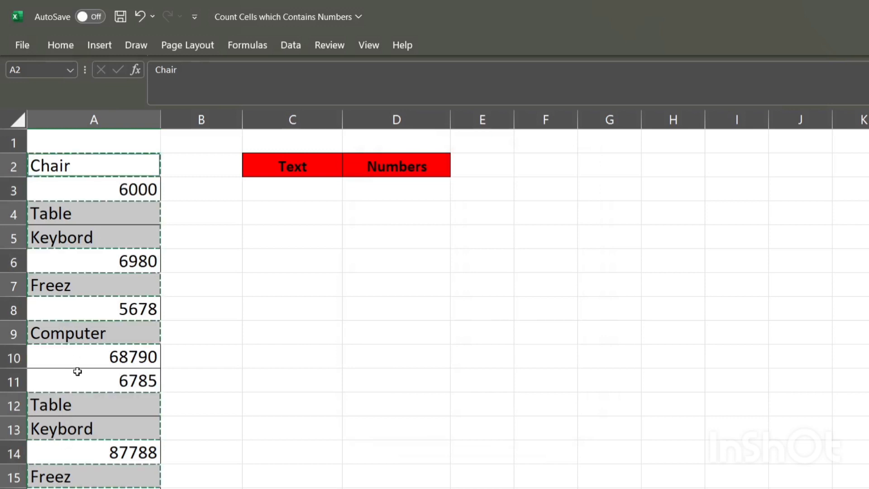
click(277, 187)
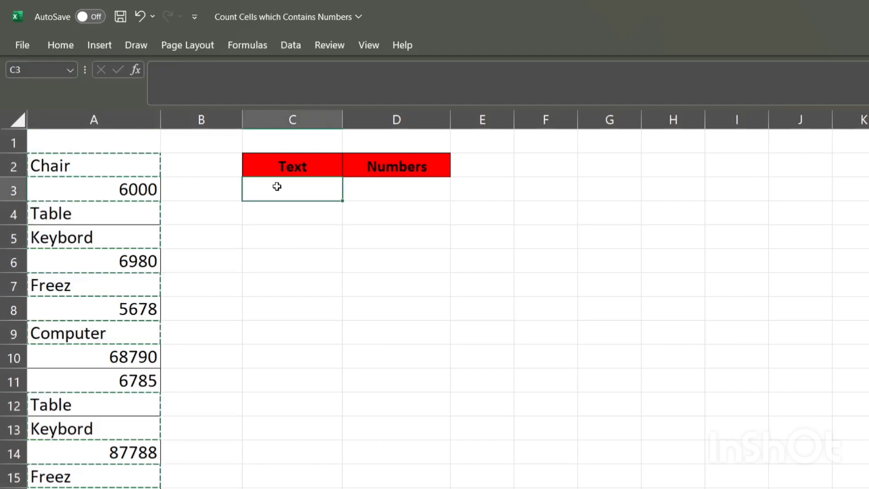
key(ctrl+v)
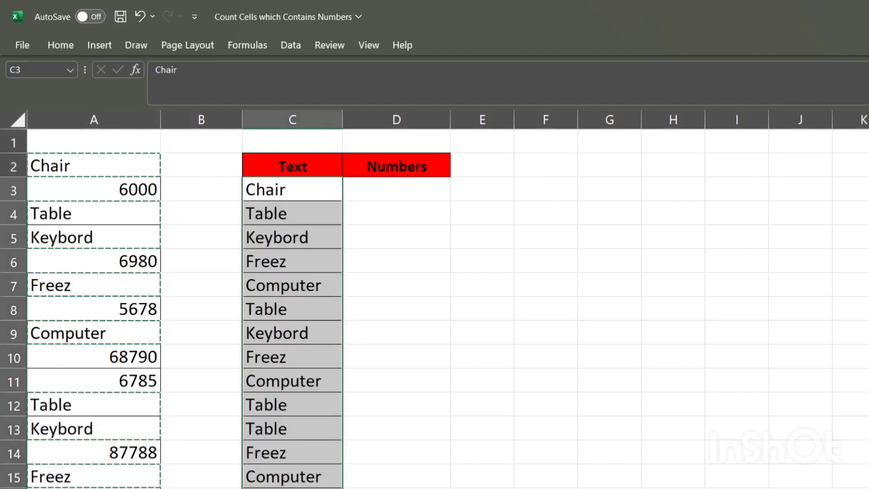
scroll(708, 294, down, 3)
scroll(434, 307, down, 2)
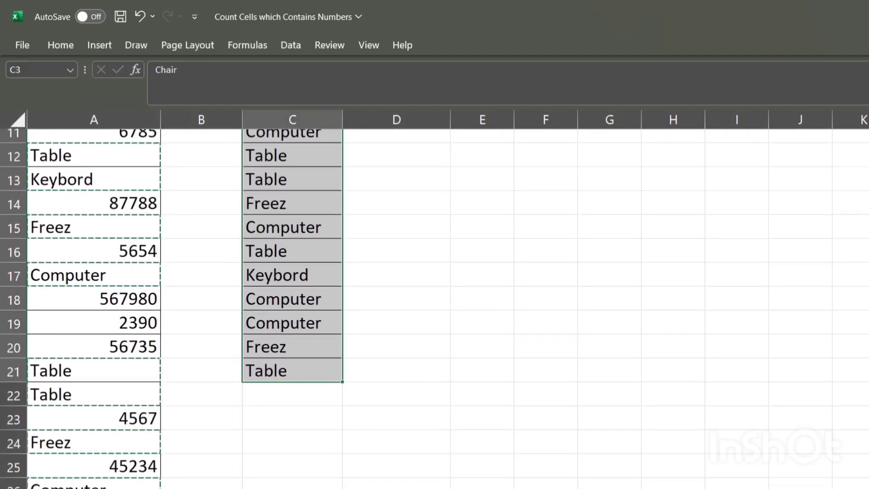
scroll(434, 307, up, 2)
scroll(478, 287, up, 3)
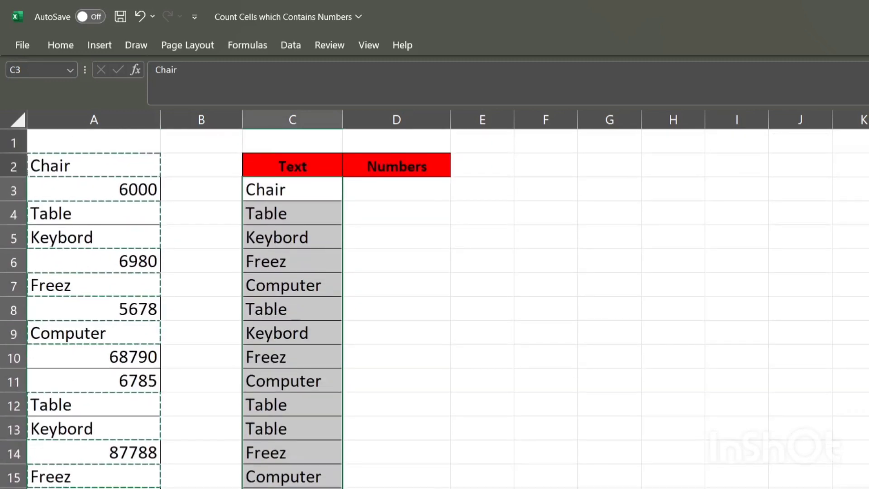
key(Escape)
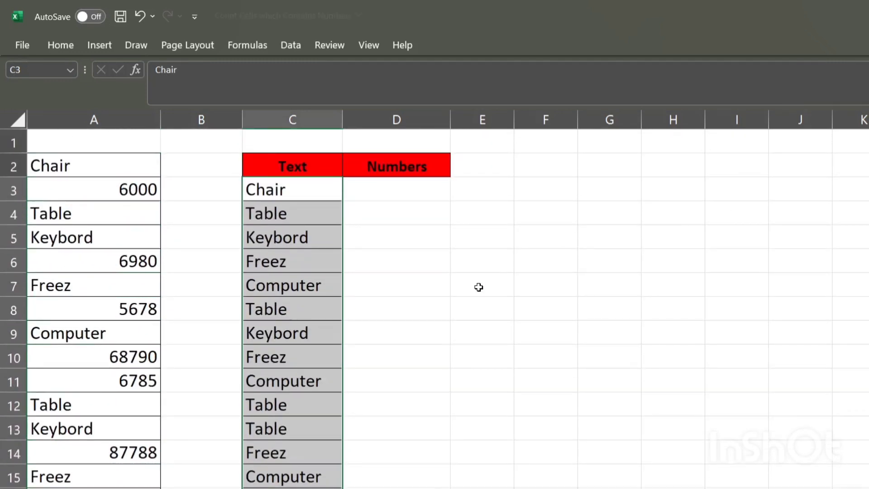
Select only the number constants in the list from A2 down using Go To Special, excluding text, logicals and errors.
click(375, 197)
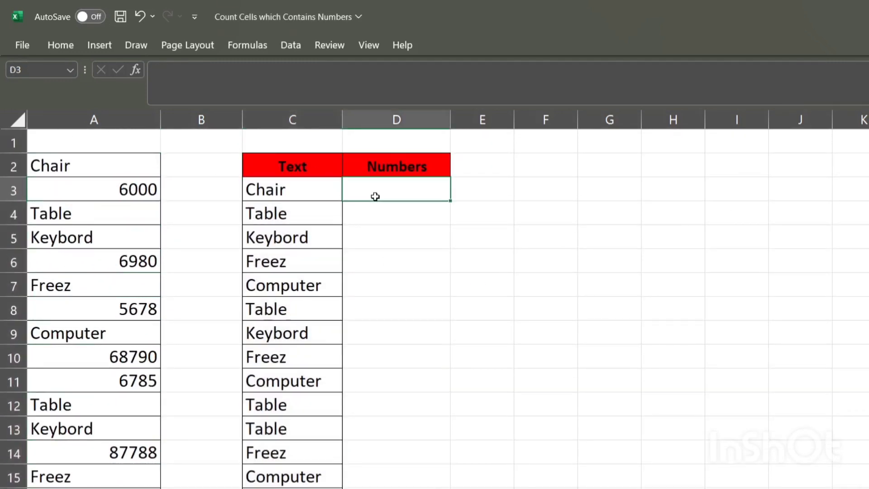
click(128, 170)
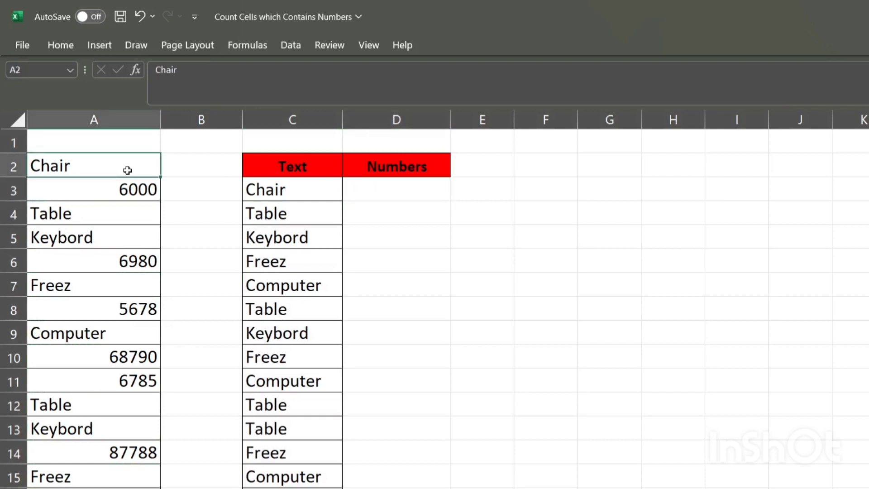
key(ctrl+shift+Down)
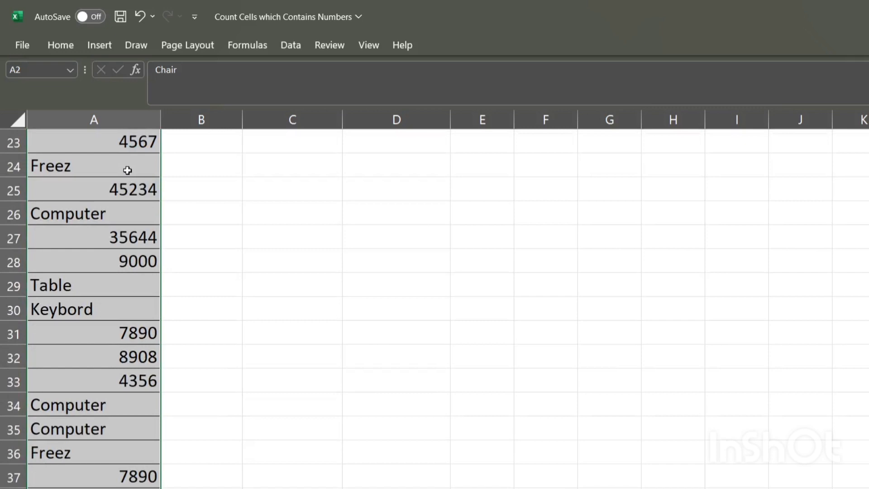
key(ctrl+g)
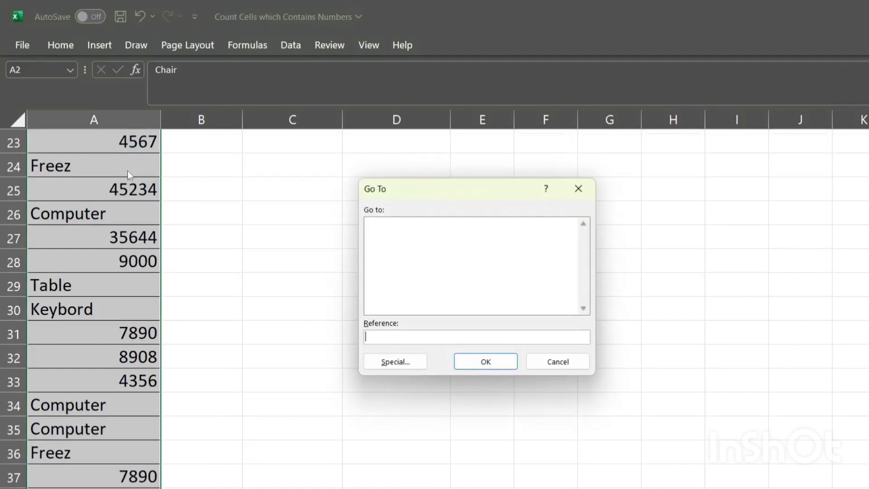
click(394, 361)
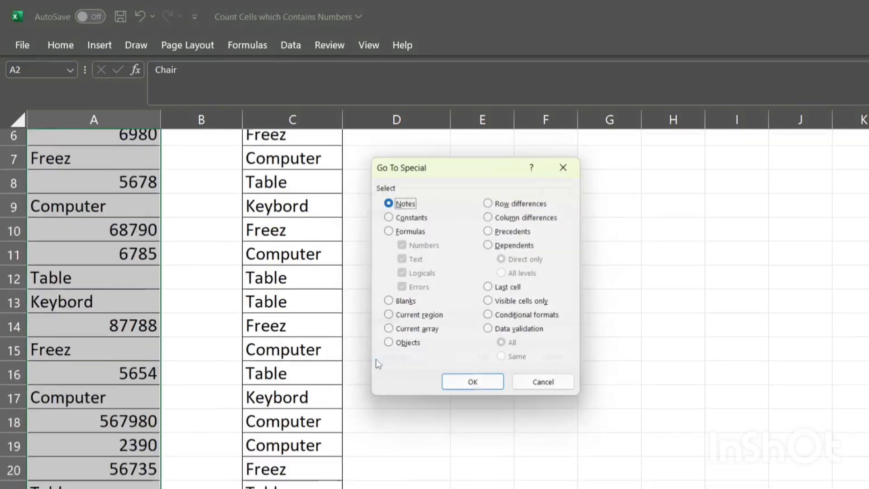
click(385, 218)
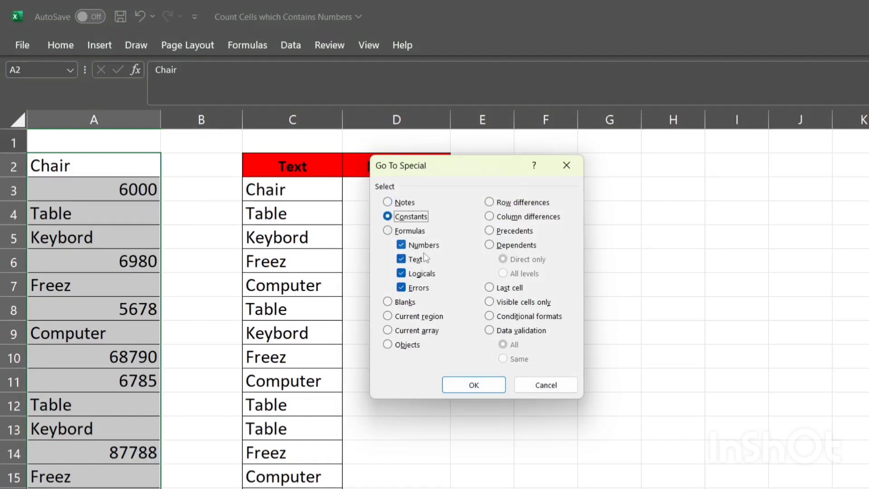
click(416, 261)
click(414, 274)
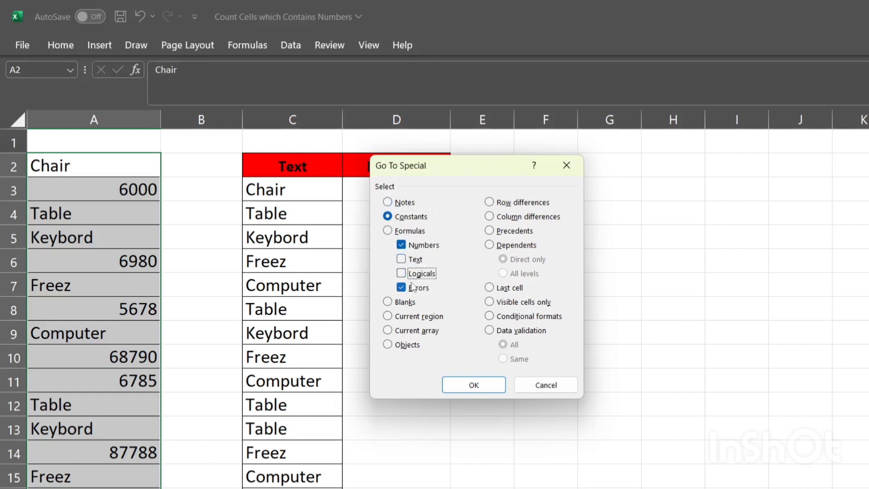
click(412, 288)
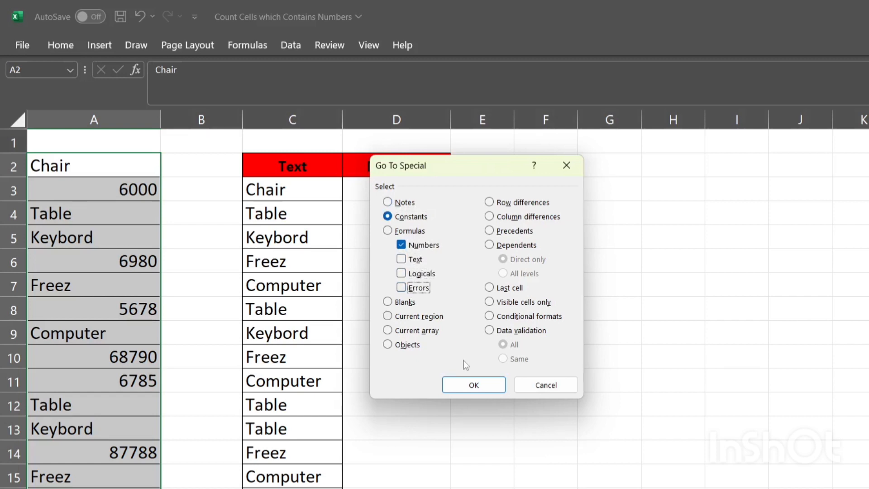
click(465, 389)
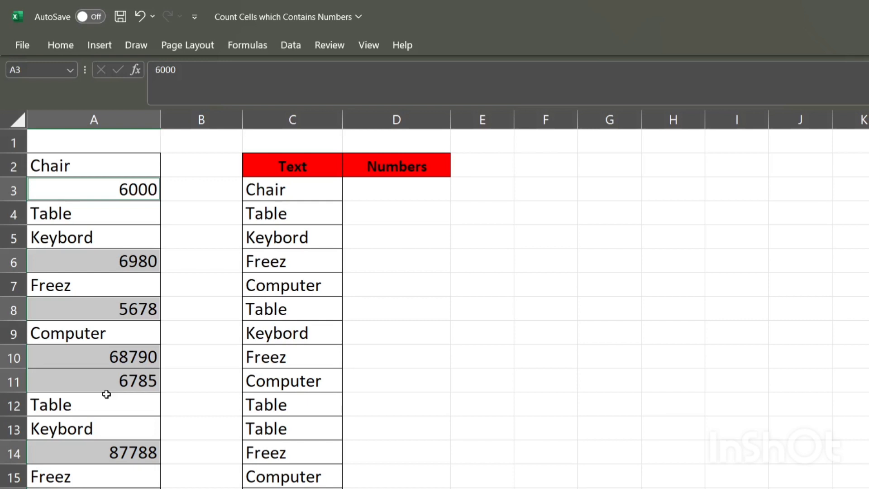
Copy the selected number cells into the Numbers column starting at D3 and check the pasted list.
key(ctrl+c)
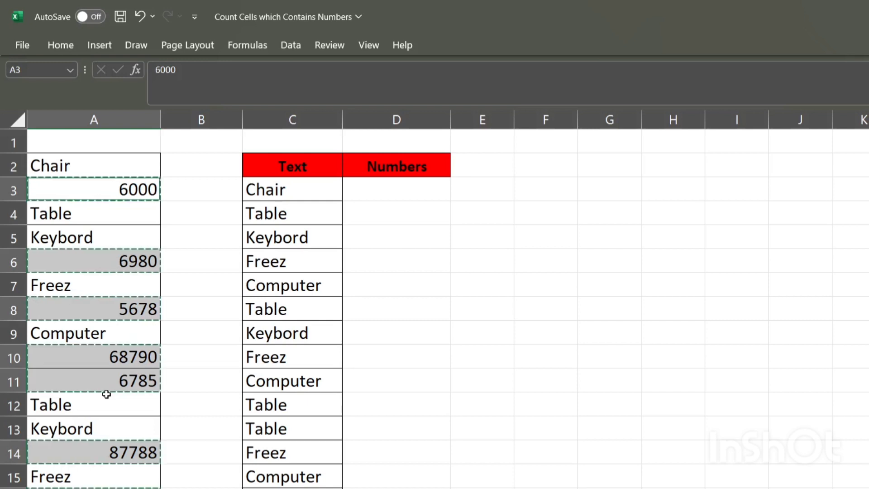
click(413, 181)
key(ctrl+v)
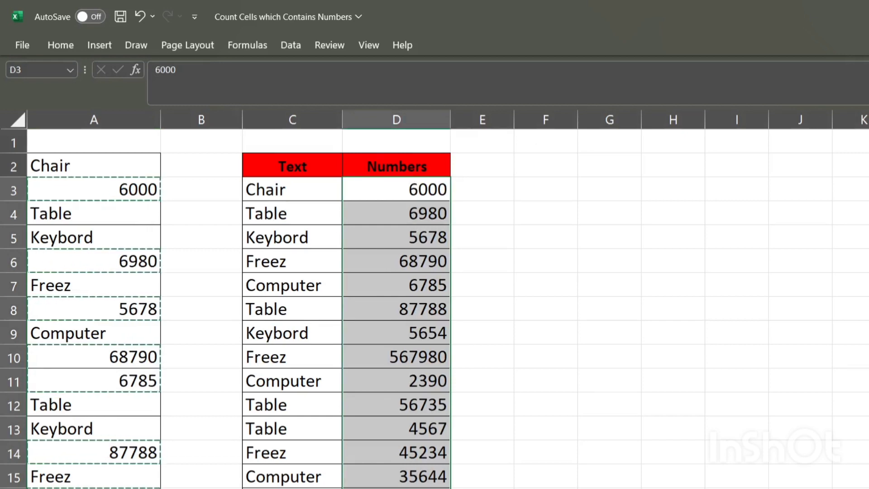
scroll(434, 308, down, 3)
scroll(434, 307, up, 3)
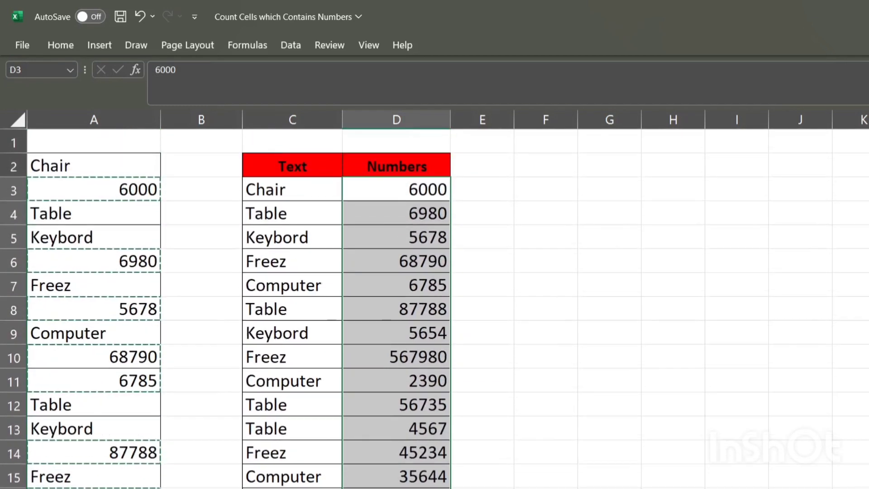
Examine which entries of the DATA list in column A are numbers and which are text, down the whole list.
click(399, 181)
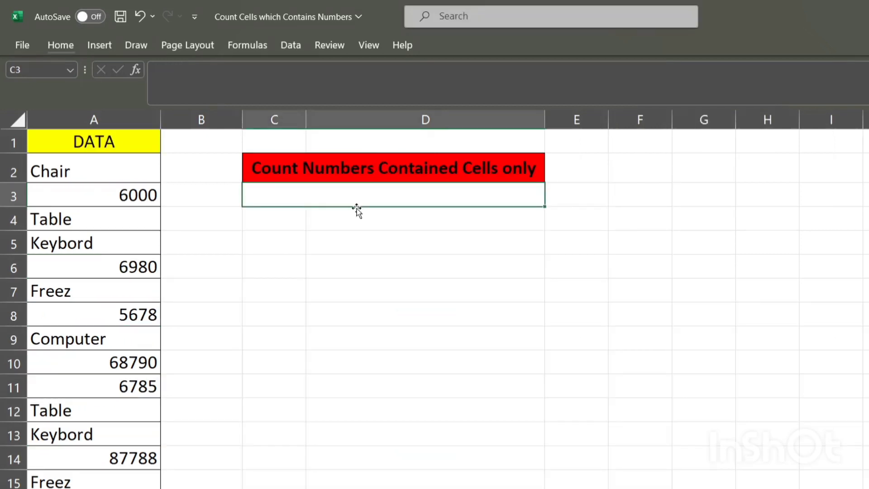
click(97, 121)
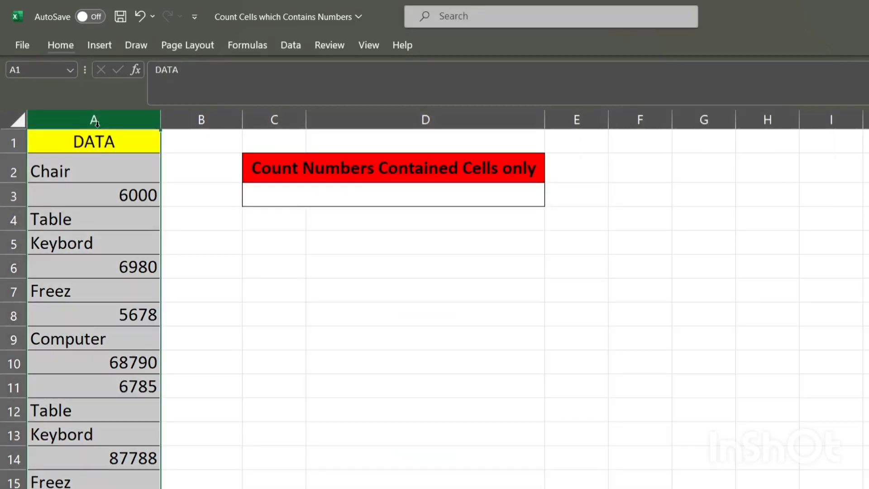
click(97, 187)
click(108, 275)
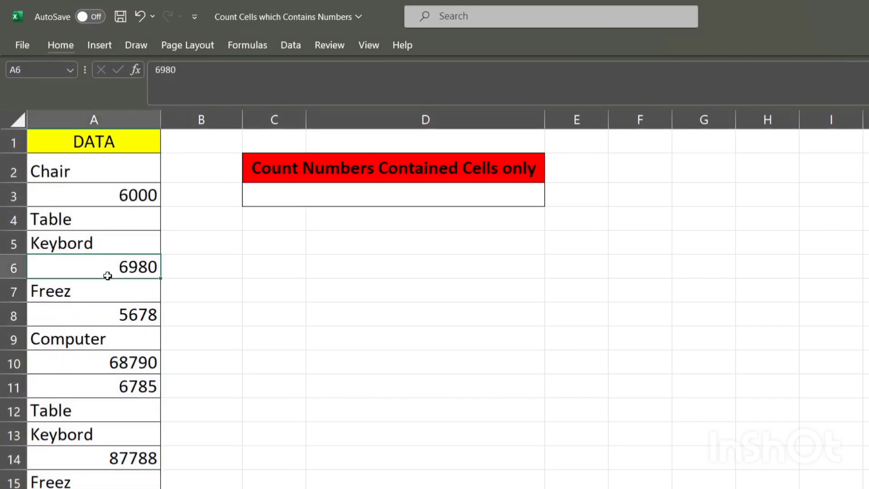
click(103, 316)
click(99, 369)
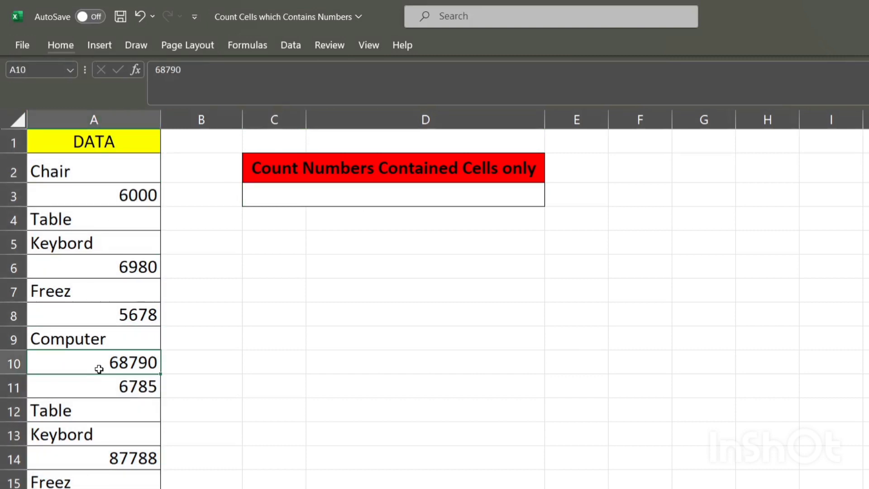
click(98, 381)
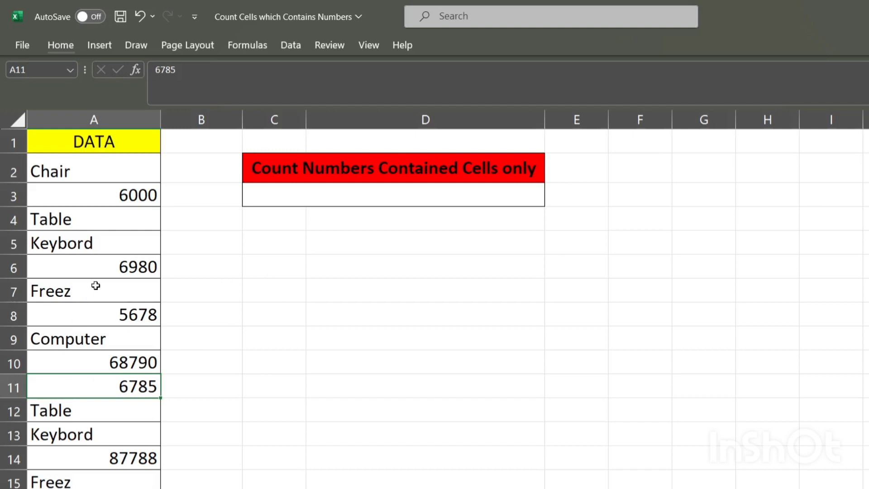
click(100, 195)
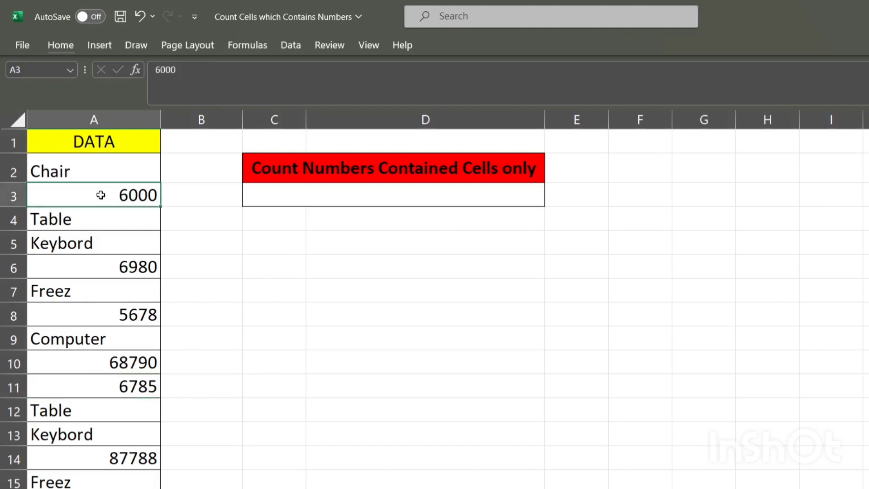
click(105, 272)
click(100, 313)
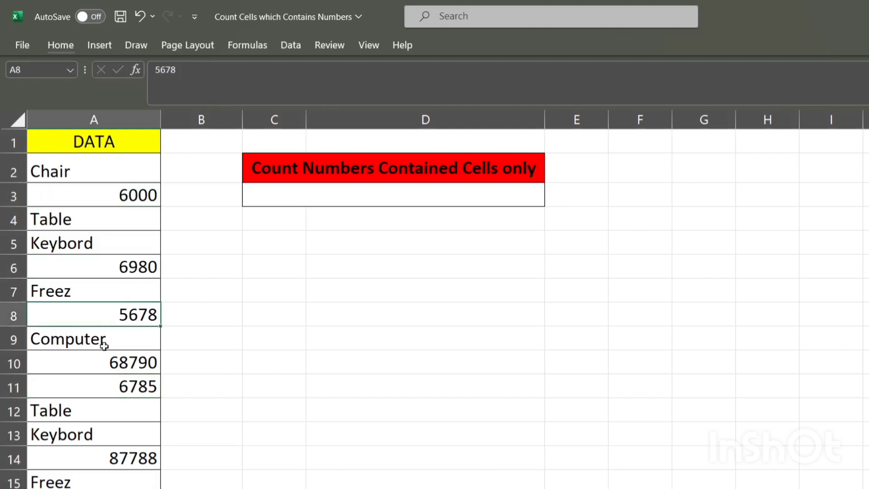
click(111, 361)
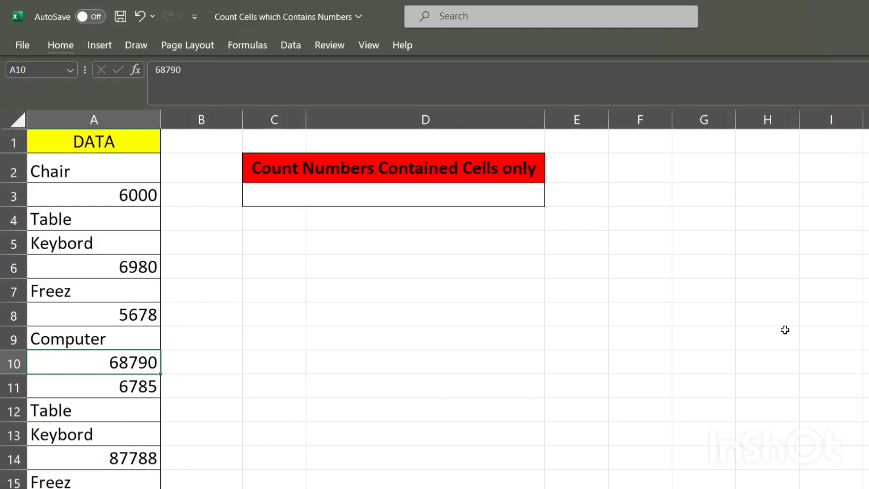
scroll(430, 308, down, 7)
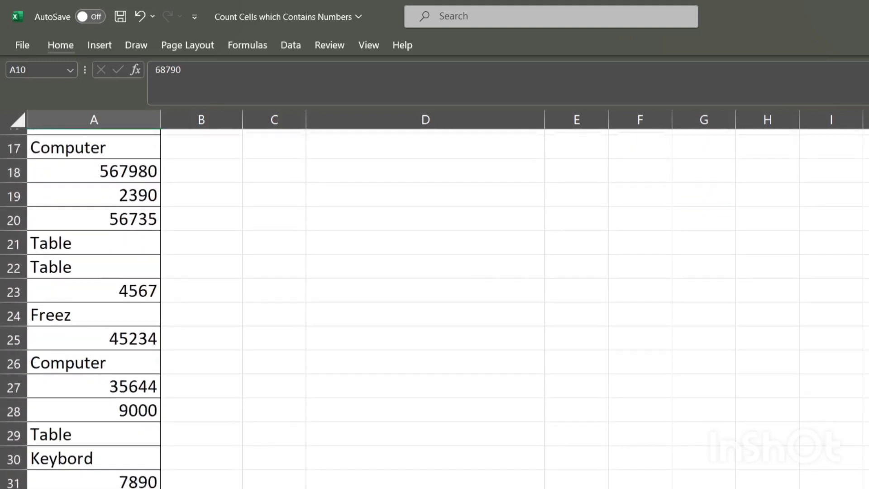
scroll(431, 308, down, 1)
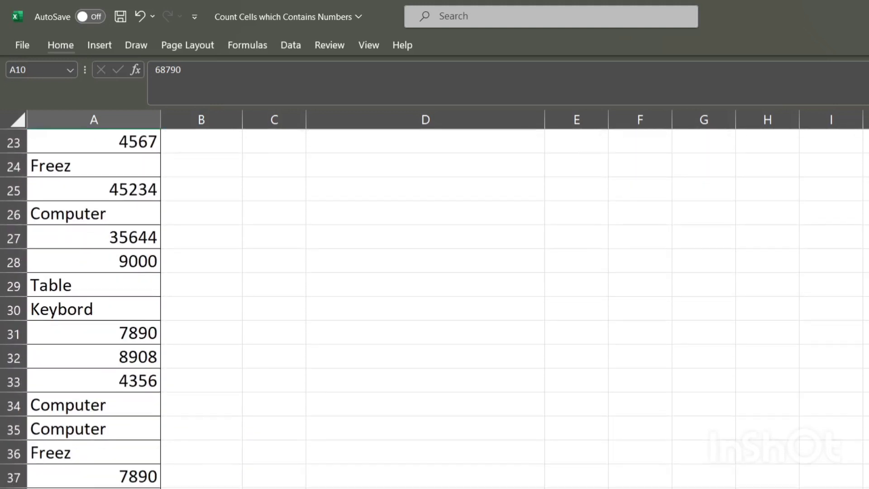
scroll(430, 308, up, 8)
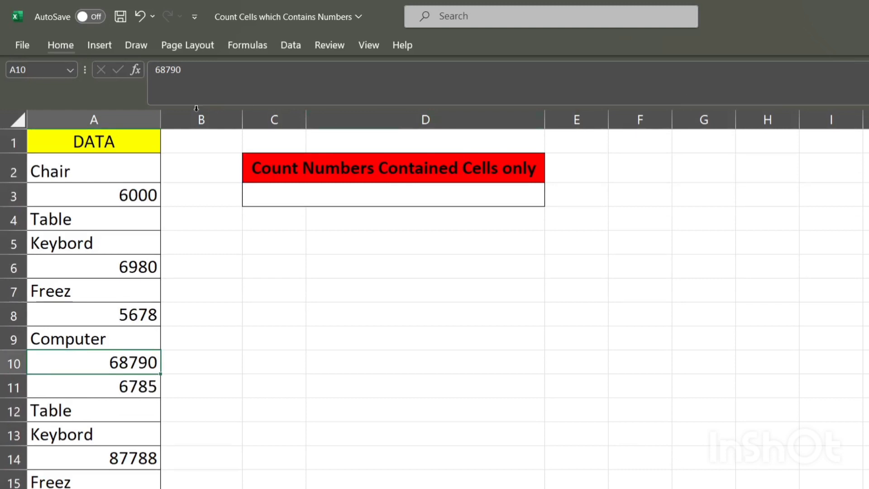
click(100, 187)
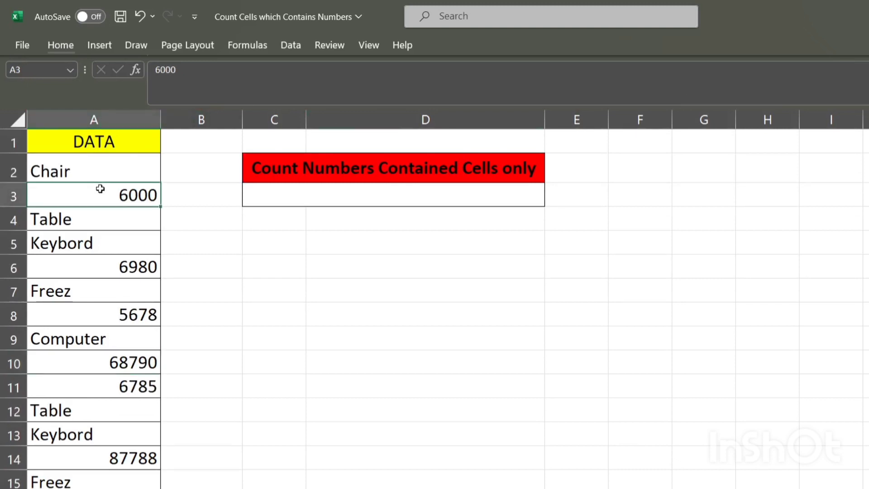
Enter =COUNT(A2:A39) in C3 under the Count Numbers Contained Cells only heading.
click(308, 202)
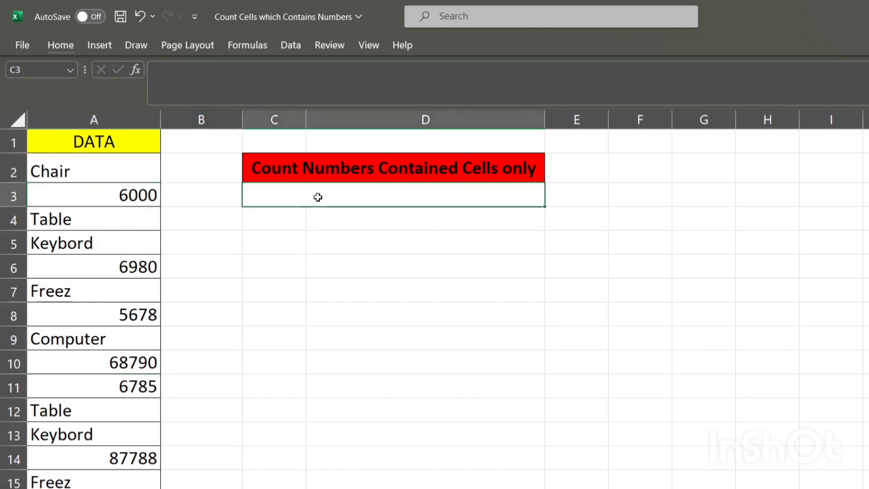
text(=cou)
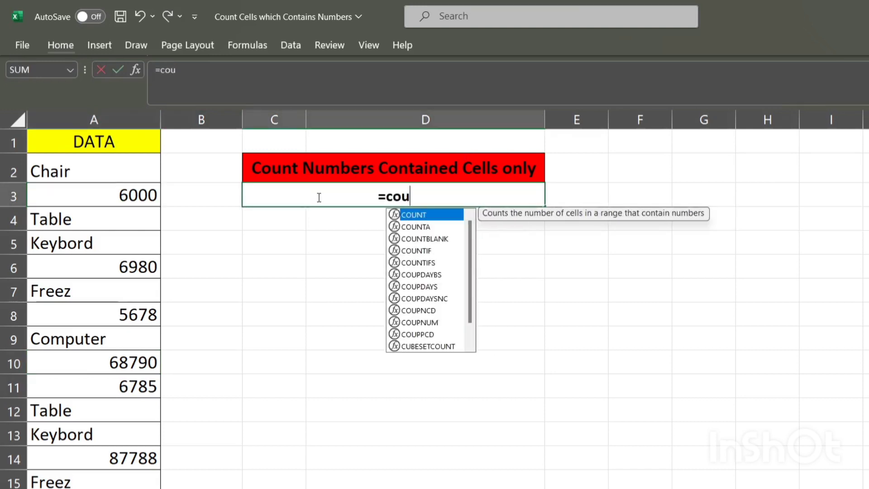
text(nt)
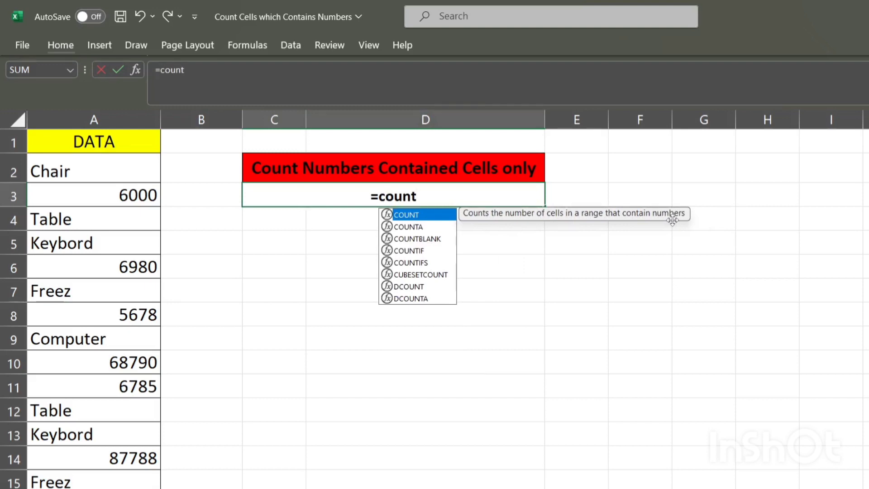
key(Tab)
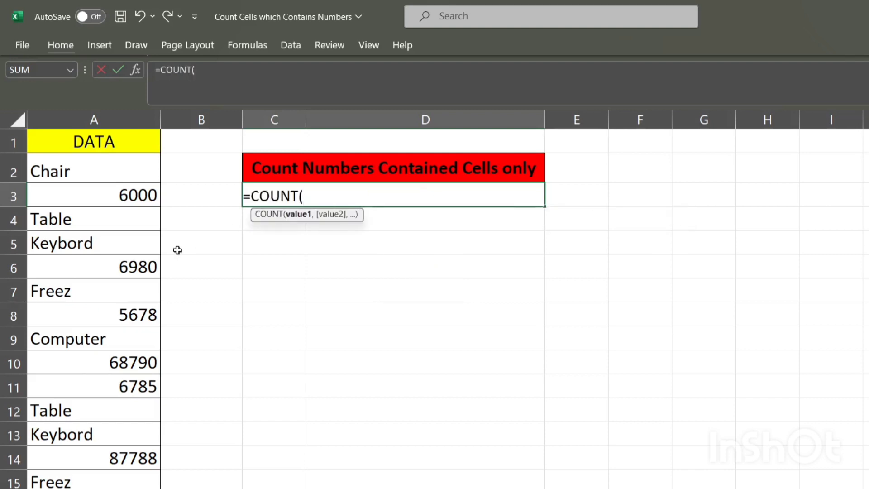
click(92, 178)
key(shift+Down)
key(shift+Down)
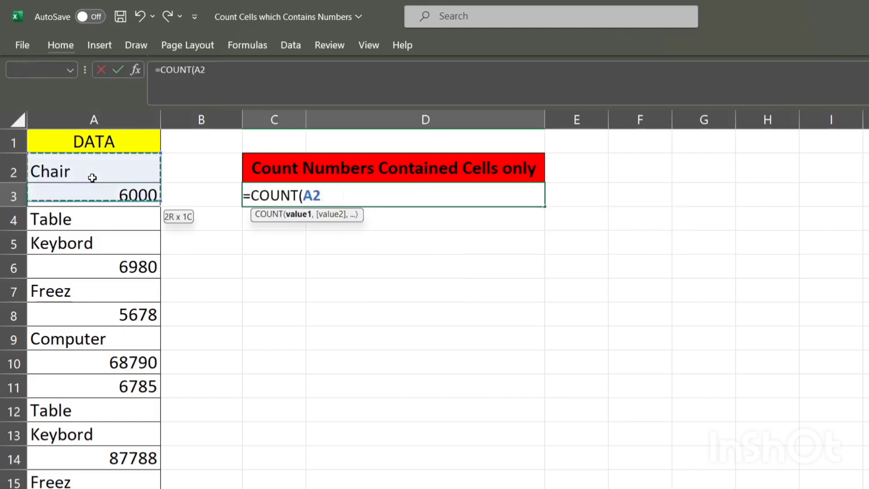
key(shift+Down)
key(shift+Down)
key(shift+Down)
key(shift+Down)
key(shift+Down)
key(shift+Down)
key(shift+Down)
key(shift+Down)
key(shift+Down)
key(shift+Down)
key(shift+Down)
key(shift+Down)
key(shift+Down)
key(shift+Down)
key(shift+Down)
key(shift+Down)
key(shift+Down)
key(shift+Down)
key(shift+Down)
key(shift+Down)
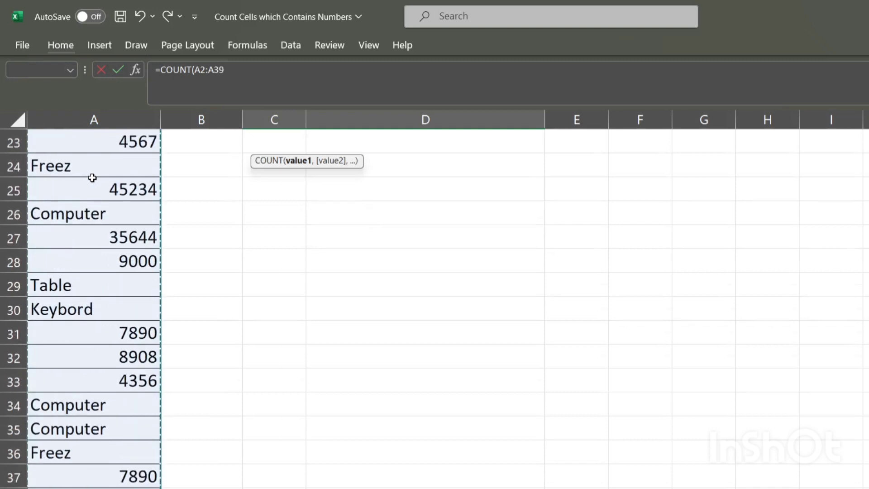
key(shift+Up)
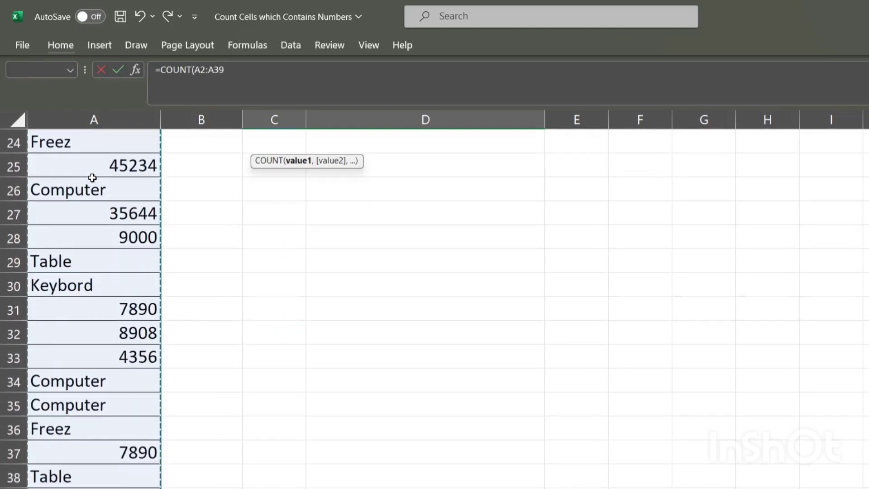
text())
key(Return)
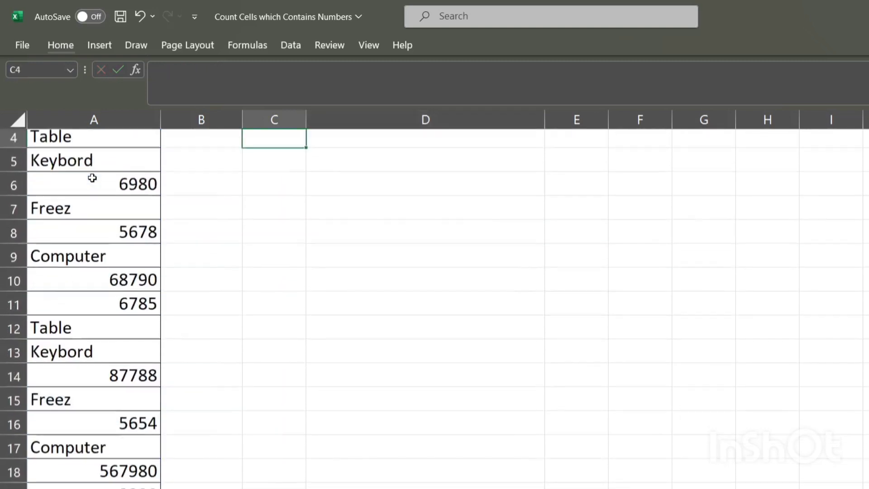
Check the COUNT result in C3 against the number cells in the DATA list.
key(Up)
key(Up)
key(Up)
key(Down)
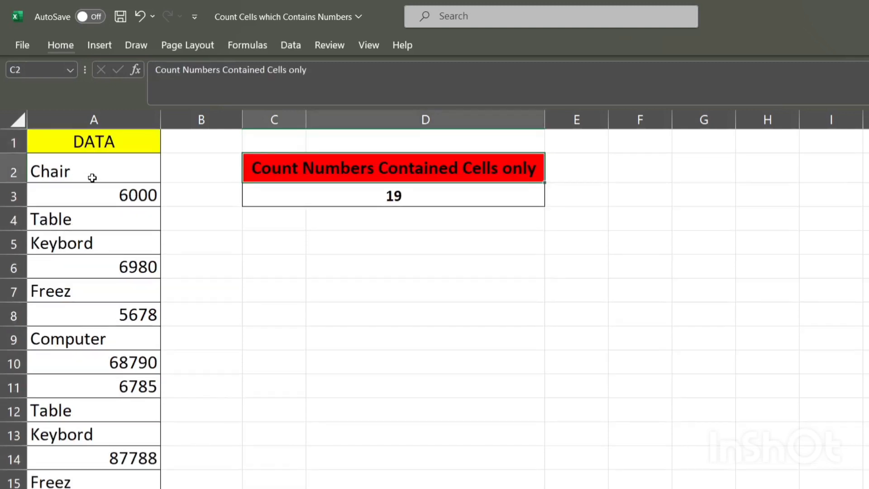
key(Down)
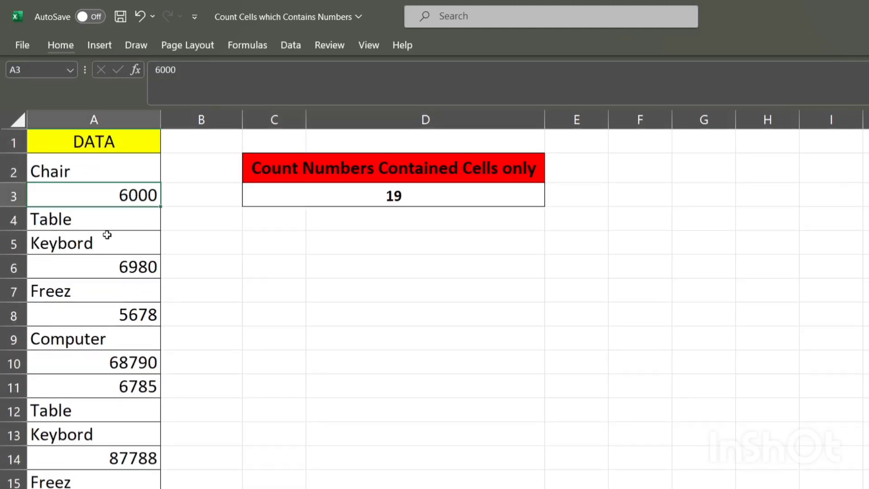
click(120, 267)
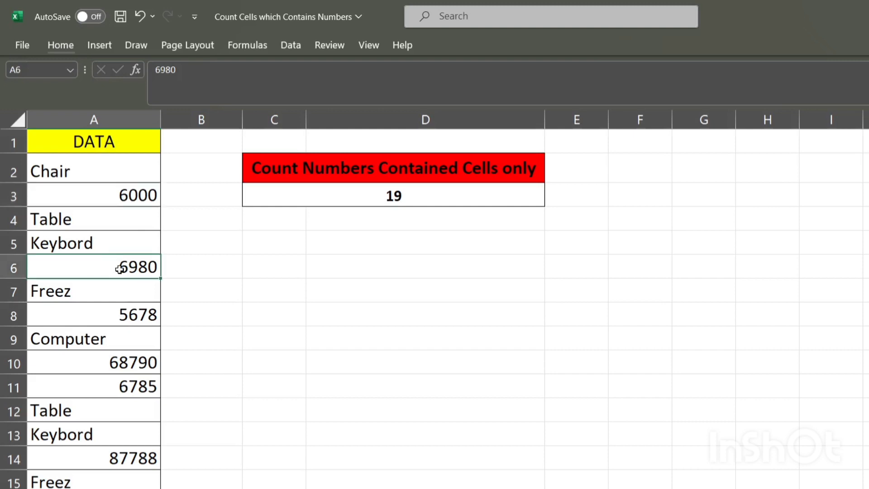
click(345, 195)
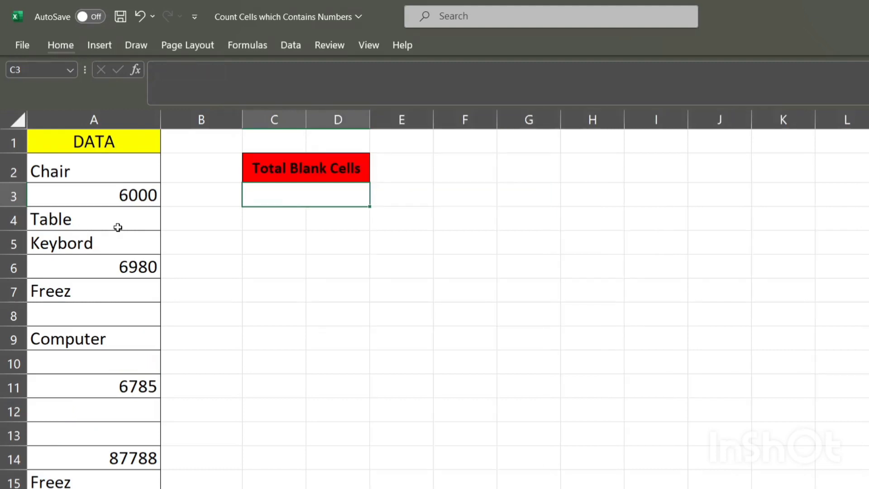
Examine the DATA list beside the Total Blank Cells heading for filled cells and empty ones such as A8 and A10.
click(116, 142)
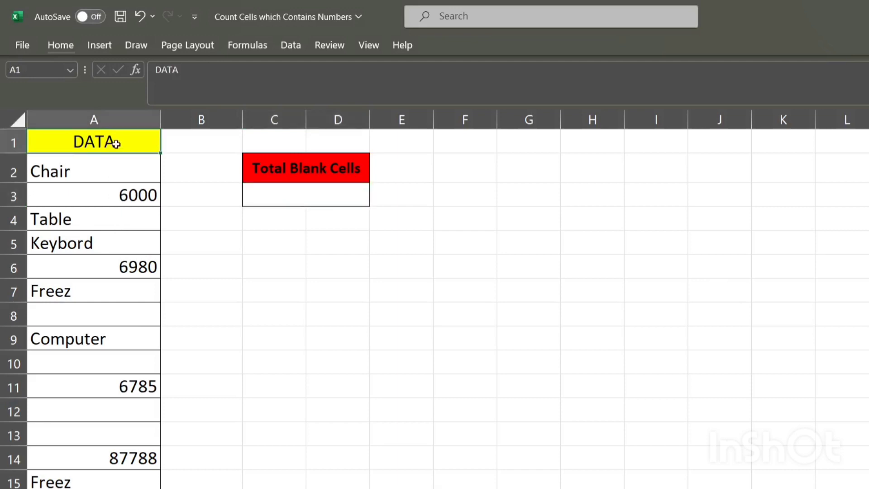
click(273, 196)
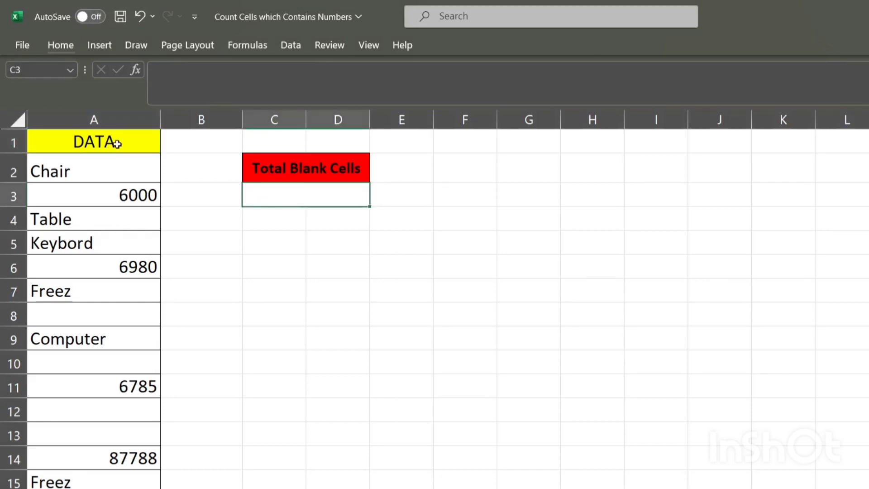
click(118, 164)
click(101, 194)
drag(101, 194, 85, 280)
click(85, 280)
click(82, 311)
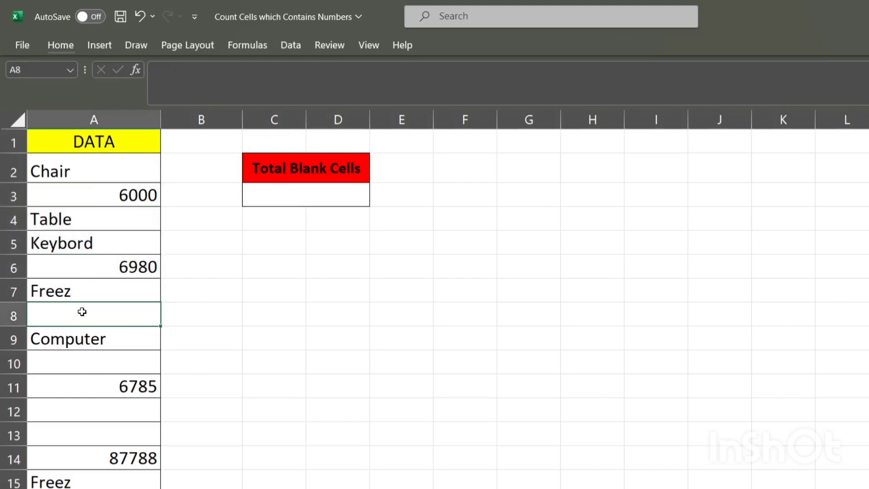
click(75, 357)
Enter =COUNTBLANK(A2:A39) in C3 under the Total Blank Cells heading.
click(320, 202)
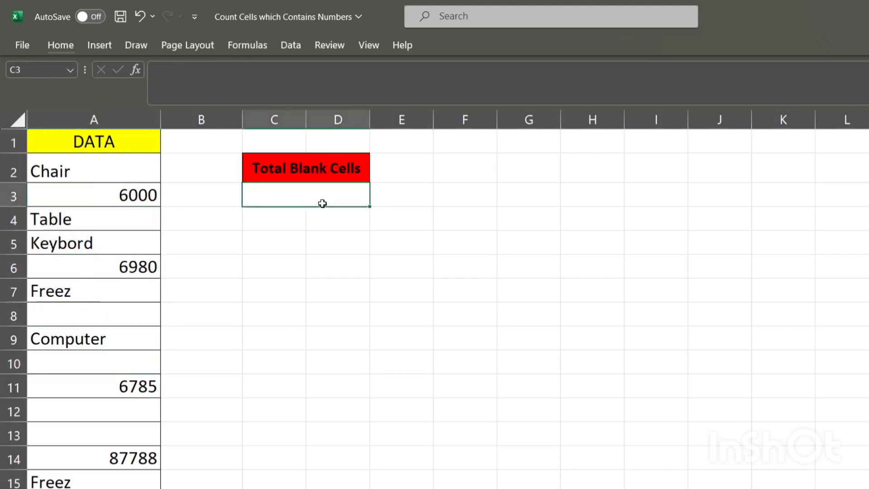
text(=co)
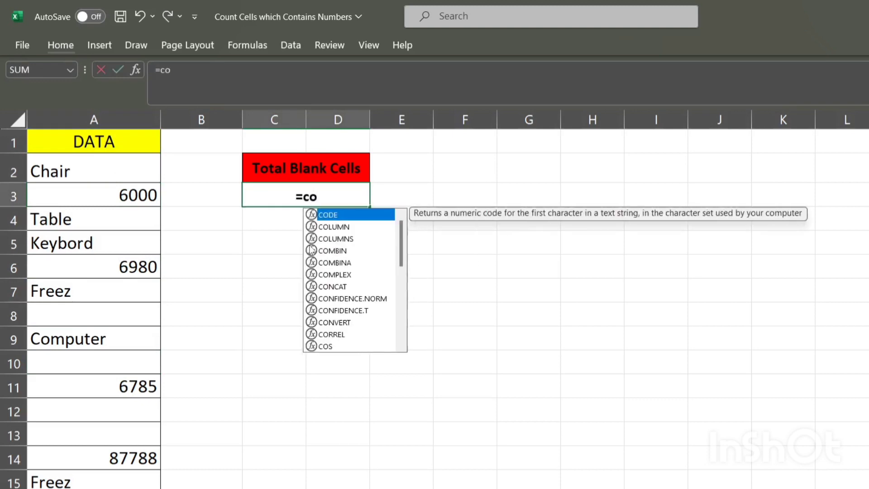
text(untb)
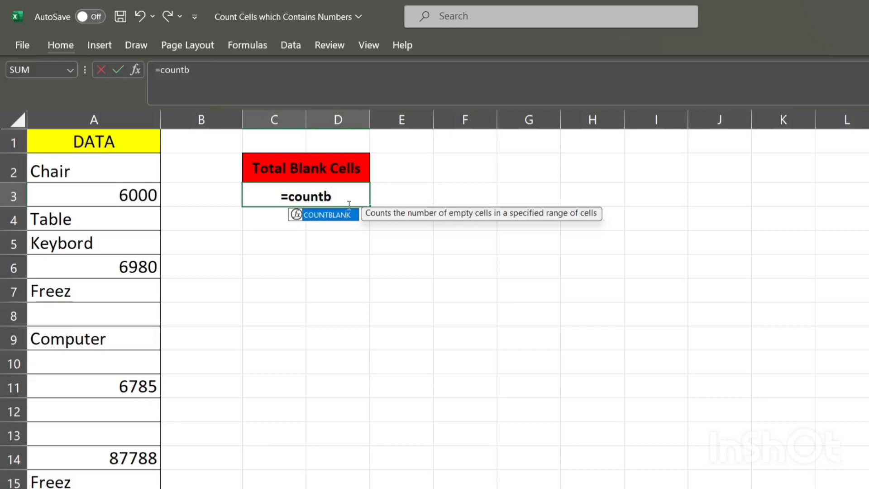
key(Tab)
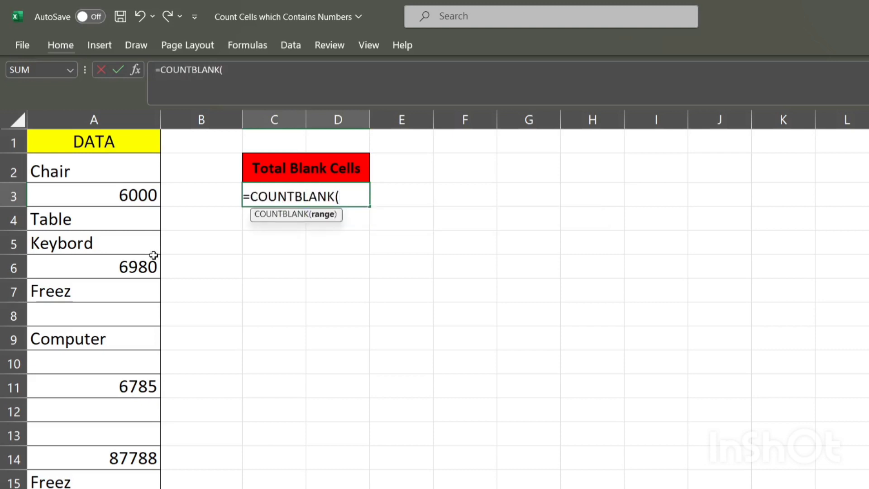
click(67, 166)
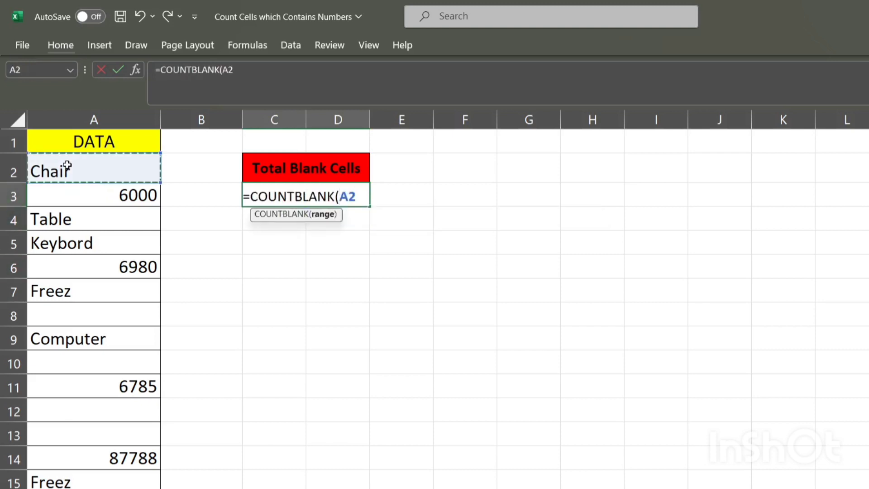
key(shift+Down)
key(shift+Down)
key(shift+Down)
key(shift+Down)
key(shift+Down)
key(shift+Down)
key(shift+Down)
key(shift+Down)
key(shift+Down)
key(shift+Down)
key(shift+Down)
key(shift+Down)
key(shift+Down)
key(shift+Down)
key(shift+Down)
key(shift+Down)
key(shift+Down)
key(shift+Down)
key(shift+Down)
key(shift+Down)
key(shift+Down)
key(shift+Down)
key(shift+Down)
key(shift+Down)
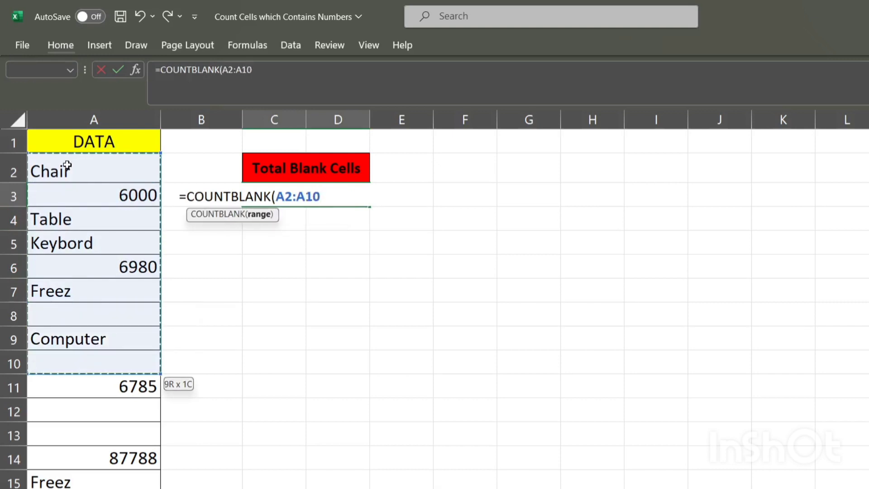
key(shift+Down)
key(shift+Down)
key(shift+Down)
key(shift+Down)
key(shift+Down)
key(shift+Down)
key(shift+Down)
key(shift+Down)
key(shift+Down)
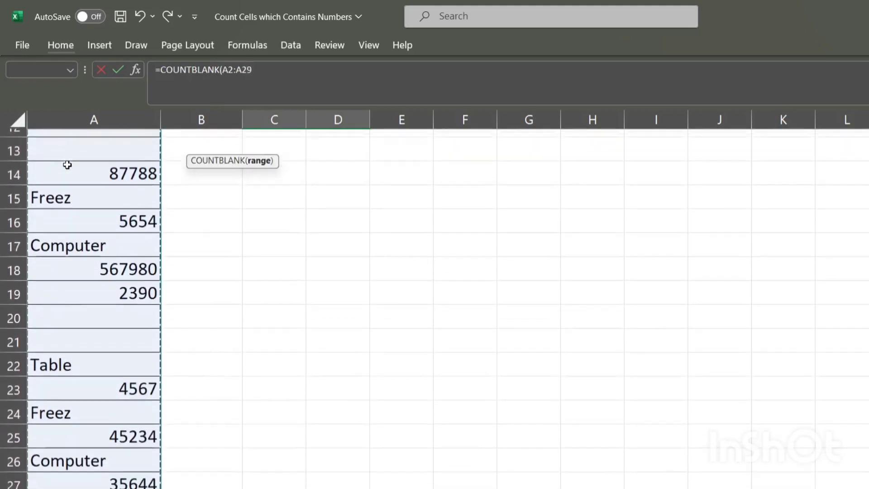
key(shift+Down)
key(shift+Down)
key(shift+Down)
key(shift+Down)
key(shift+Down)
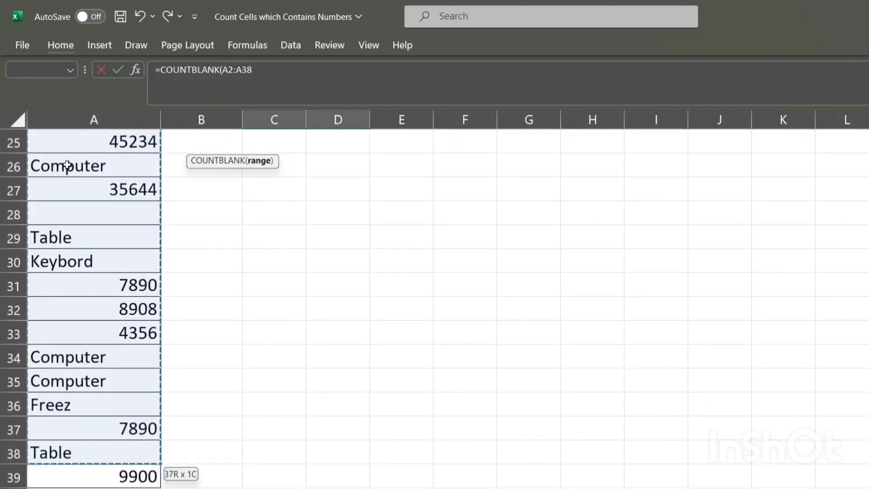
key(shift+Up)
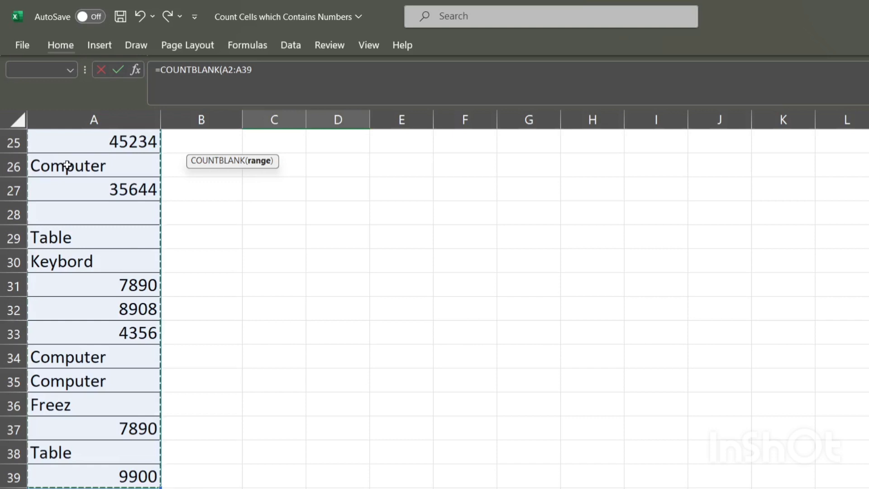
key(Return)
key(Up)
scroll(67, 166, up, 1)
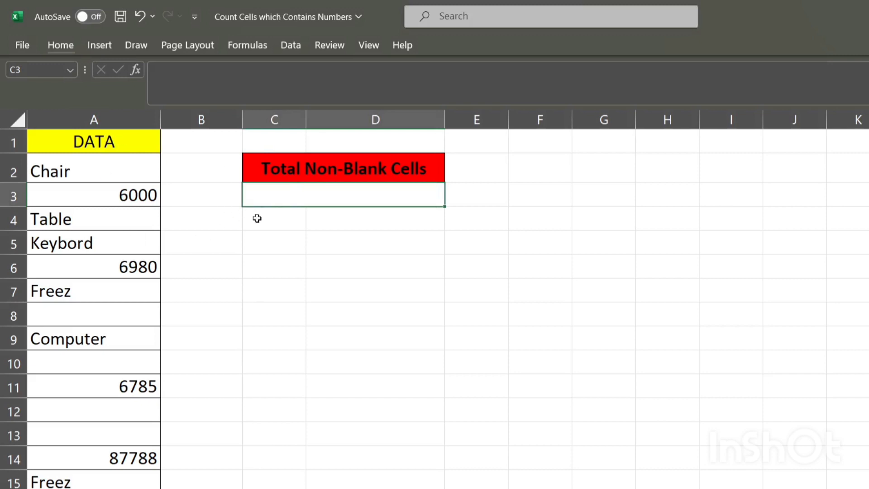
Examine the filled text and number cells at the start of the DATA list beside the Total Non-Blank Cells heading.
click(119, 159)
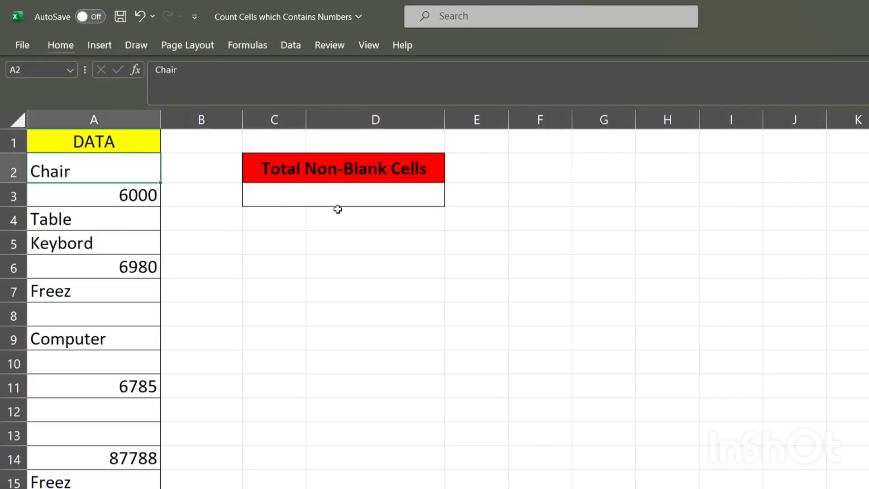
click(74, 203)
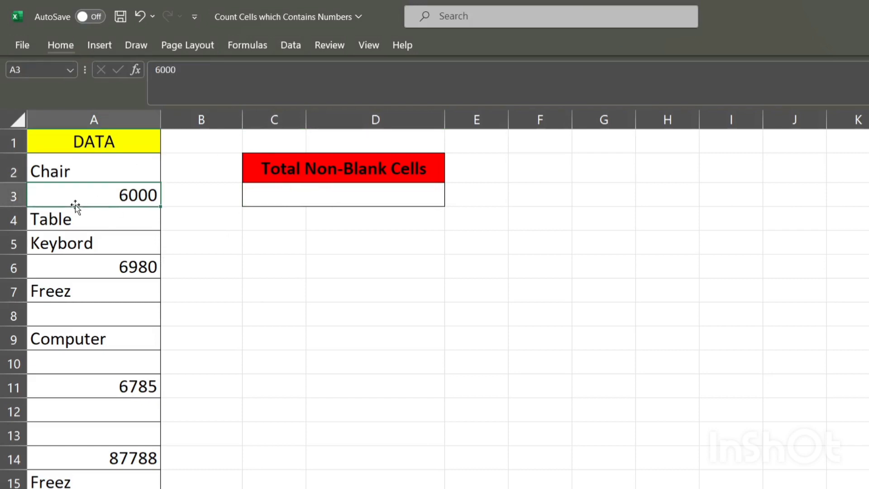
click(69, 220)
click(70, 243)
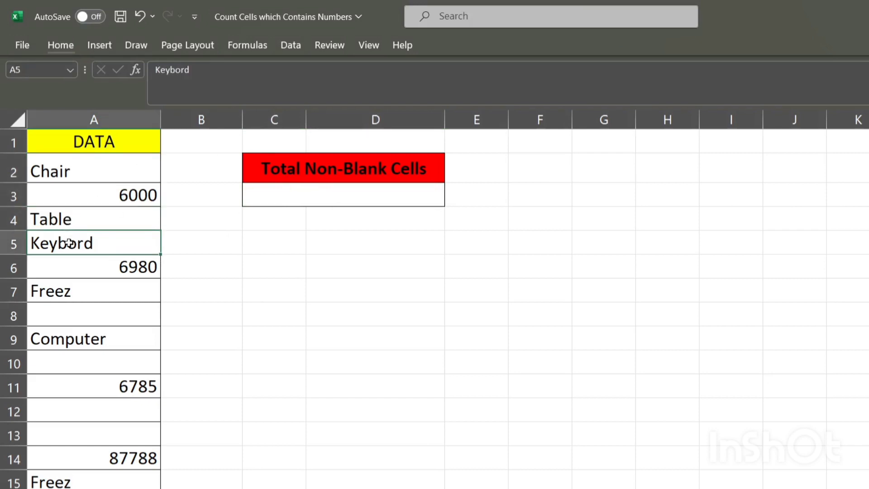
click(91, 295)
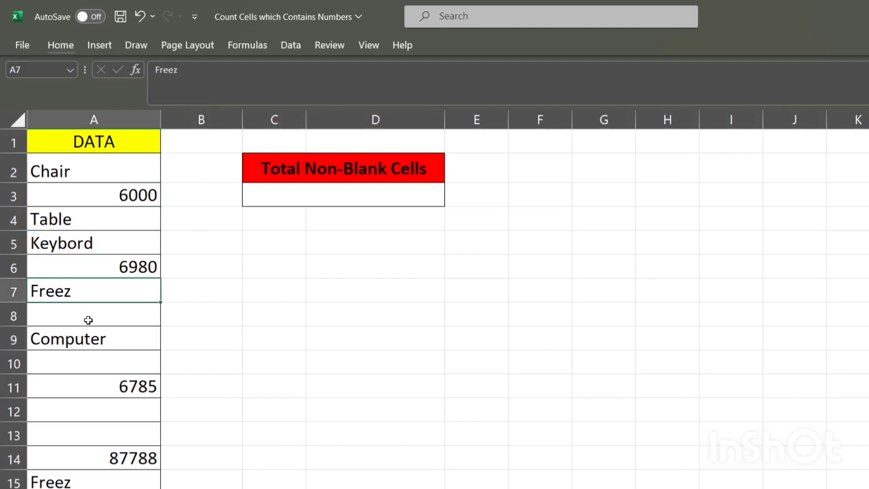
Enter =COUNTA(A2:A39) in C3 under the Total Non-Blank Cells heading.
click(315, 193)
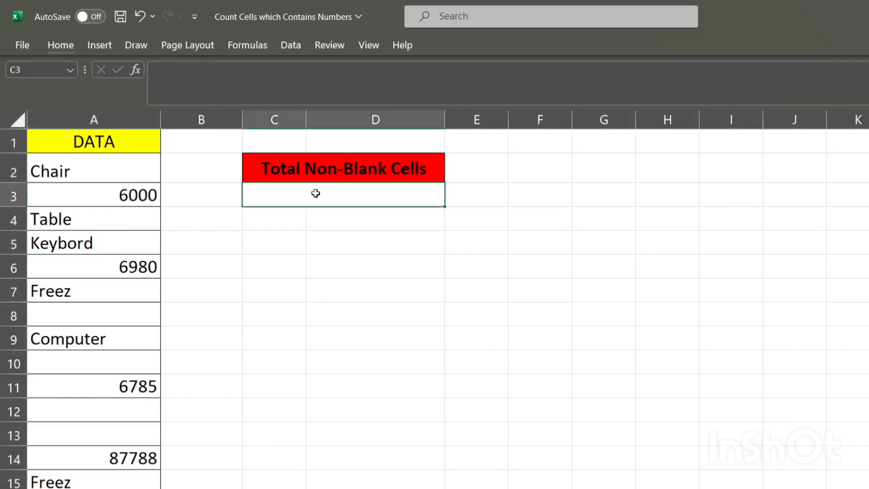
text(=counta)
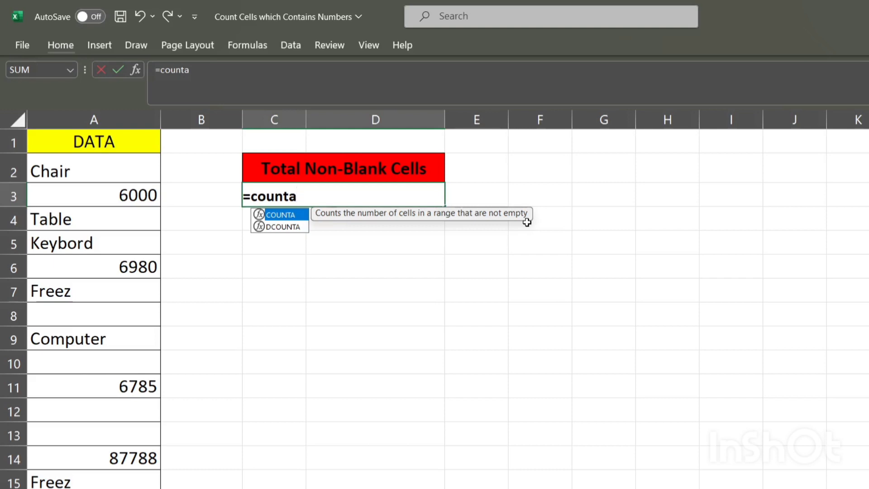
key(Tab)
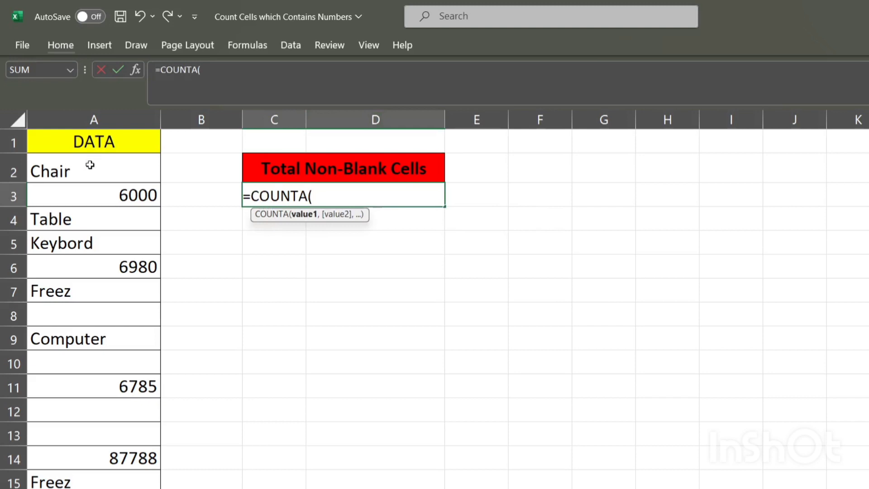
click(88, 179)
key(shift+Down)
key(shift+Down)
key(shift+Down)
key(shift+Down)
key(shift+Down)
key(shift+Down)
key(shift+Down)
key(shift+Down)
key(shift+Down)
key(shift+Down)
key(shift+Down)
key(shift+Down)
key(shift+Down)
key(shift+Down)
key(shift+Down)
key(shift+Down)
key(shift+Down)
key(shift+Down)
key(shift+Down)
key(shift+Down)
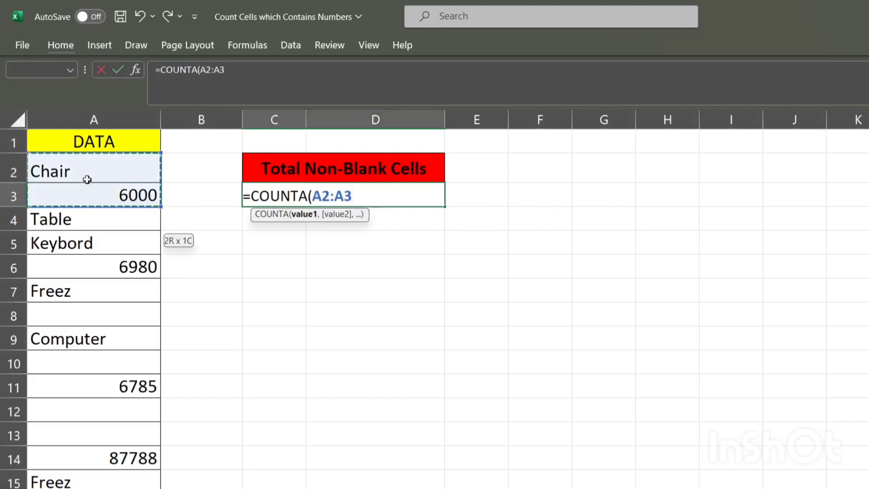
key(shift+Down)
key(shift+Down)
key(shift+Down)
key(shift+Down)
key(shift+Down)
key(shift+Down)
key(shift+Down)
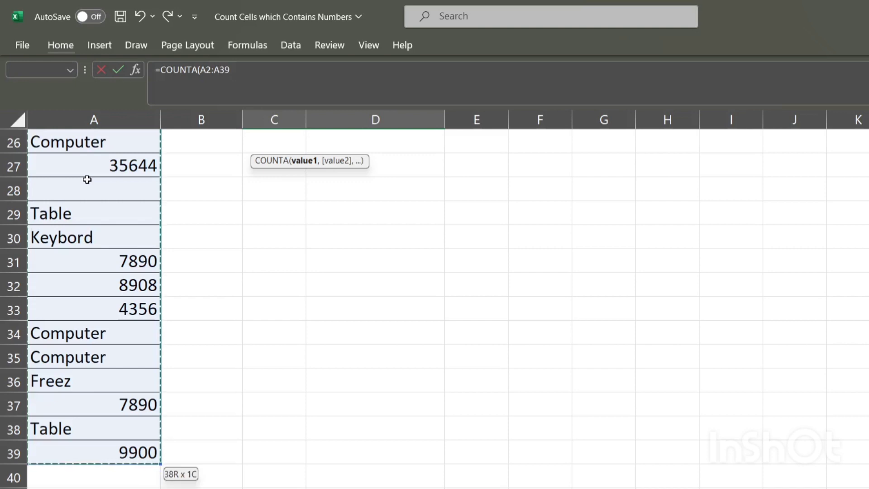
key(ctrl+Return)
key(Return)
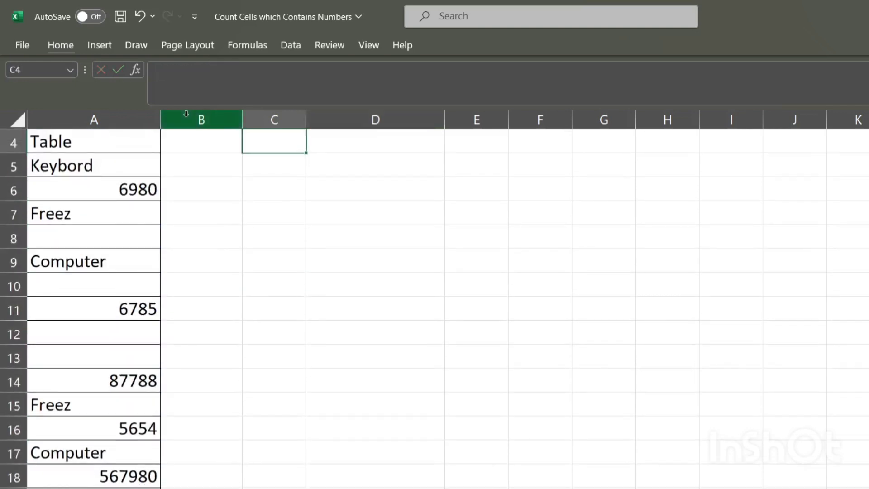
key(Up)
key(Up)
key(Up)
key(Down)
key(Down)
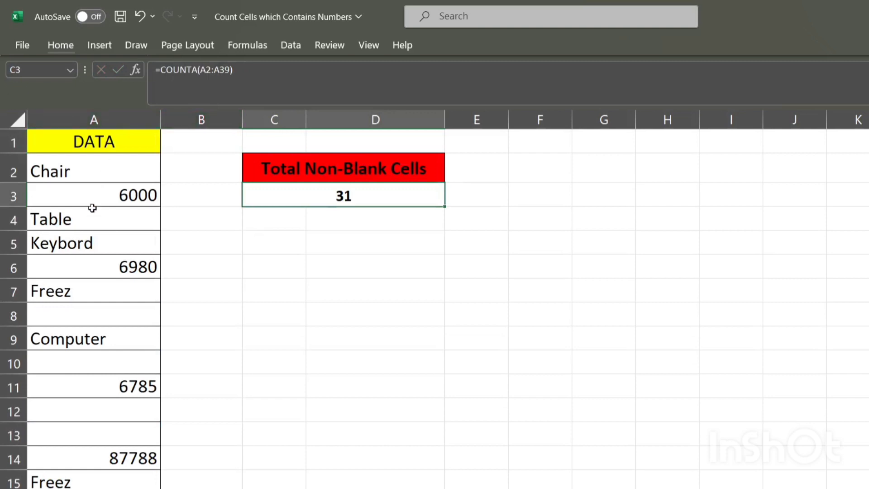
Put a space character in the empty cell A8 and check how the COUNTA result in C3 responds.
click(79, 315)
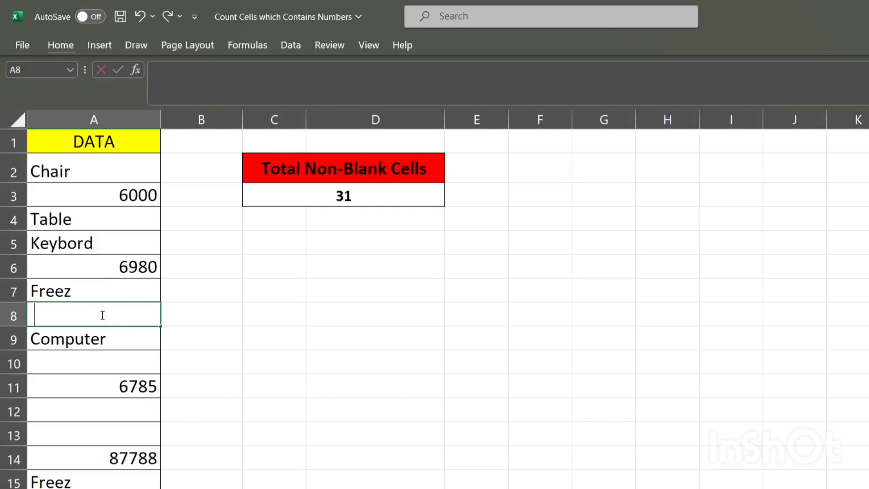
key(Return)
click(342, 193)
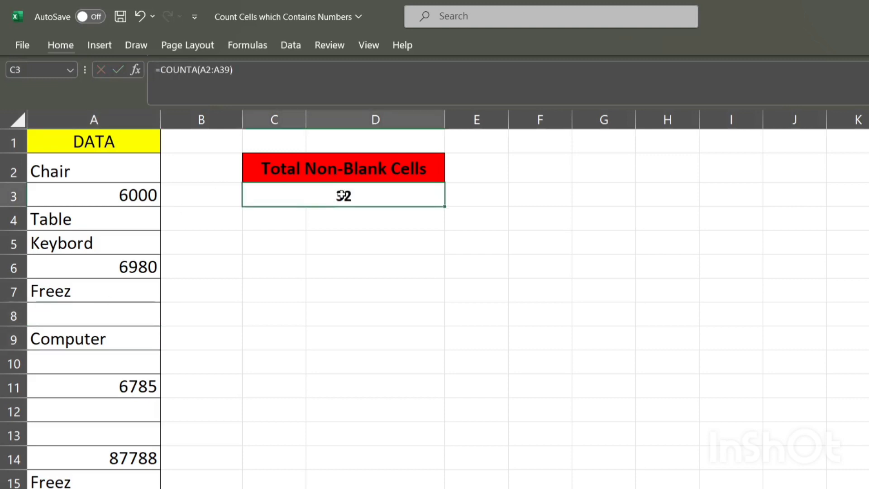
click(115, 310)
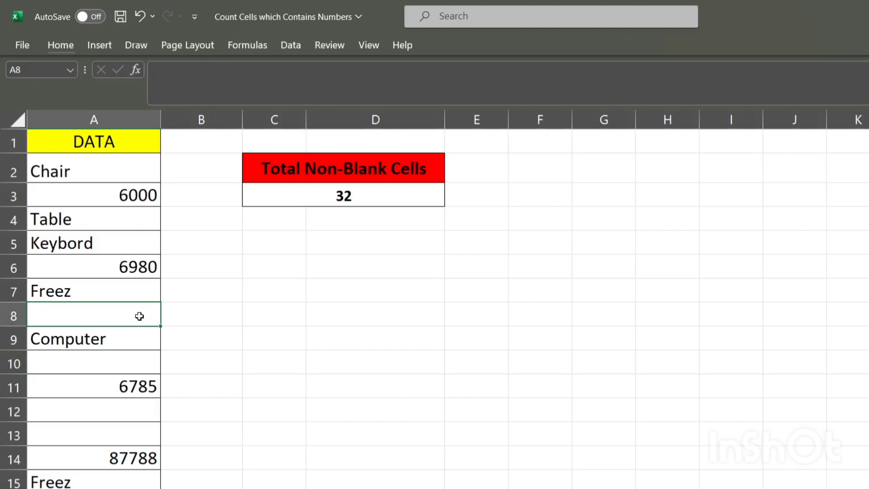
double_click(56, 310)
key(Return)
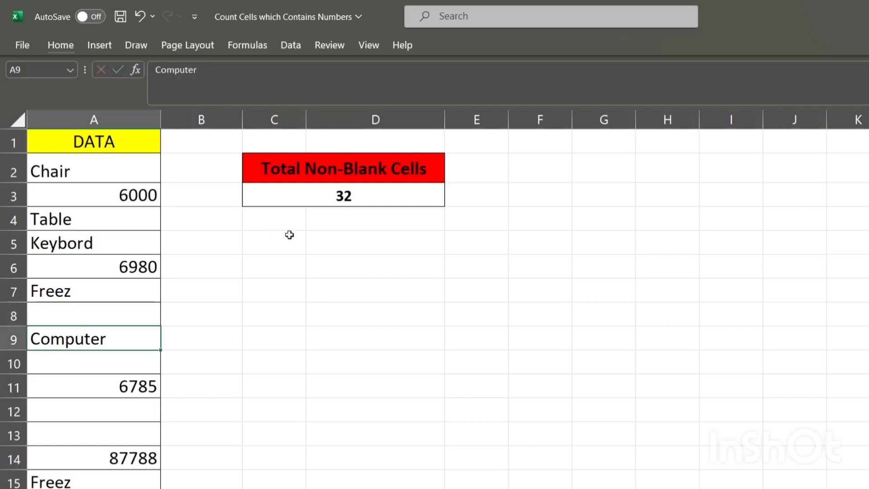
Clear the hidden space from A8 and recheck the COUNTA result in C3 against the empty cells A8 and A10.
drag(354, 189, 122, 314)
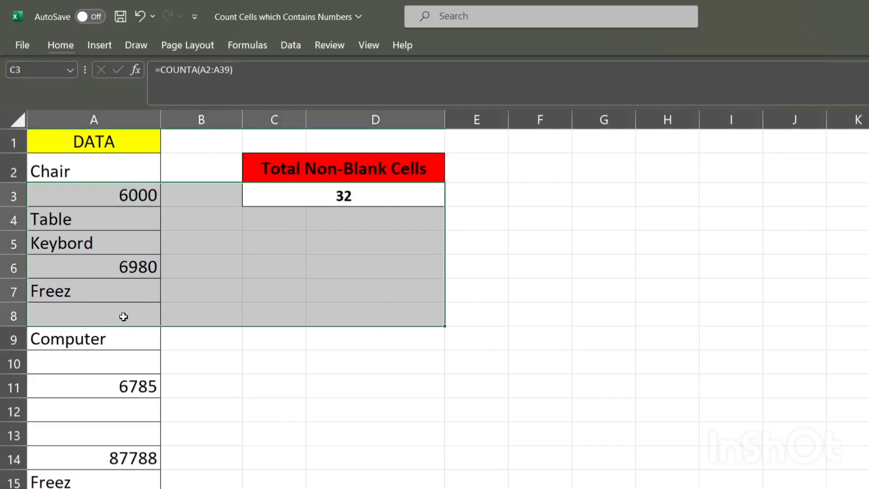
click(104, 320)
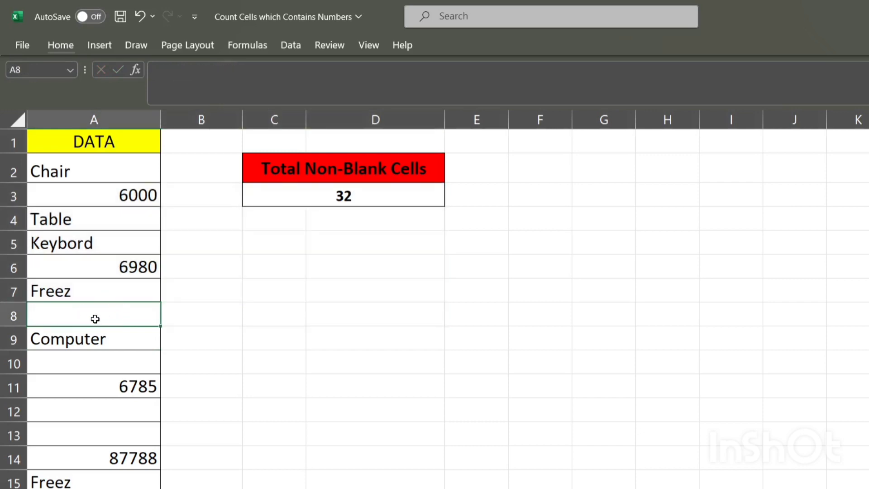
key(Delete)
click(360, 195)
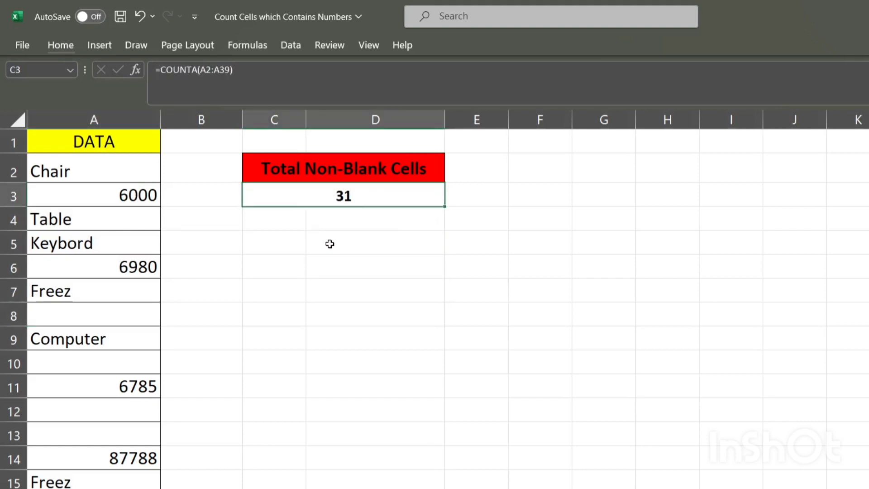
click(37, 315)
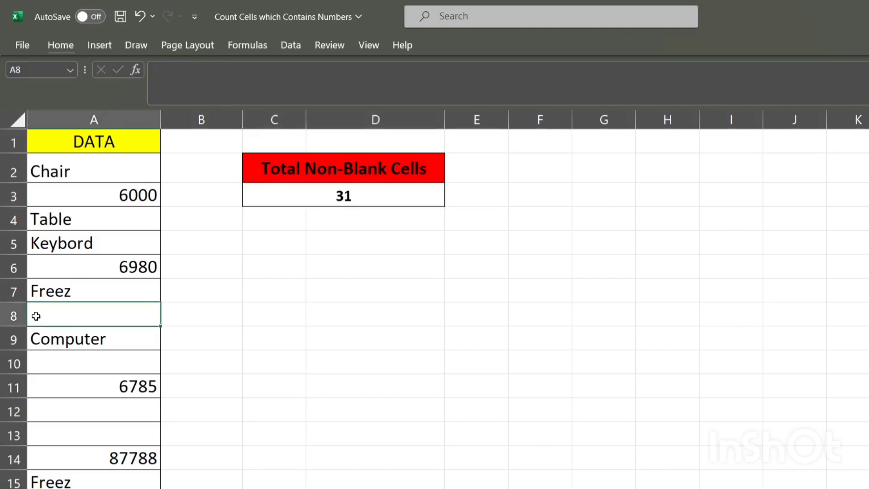
click(87, 359)
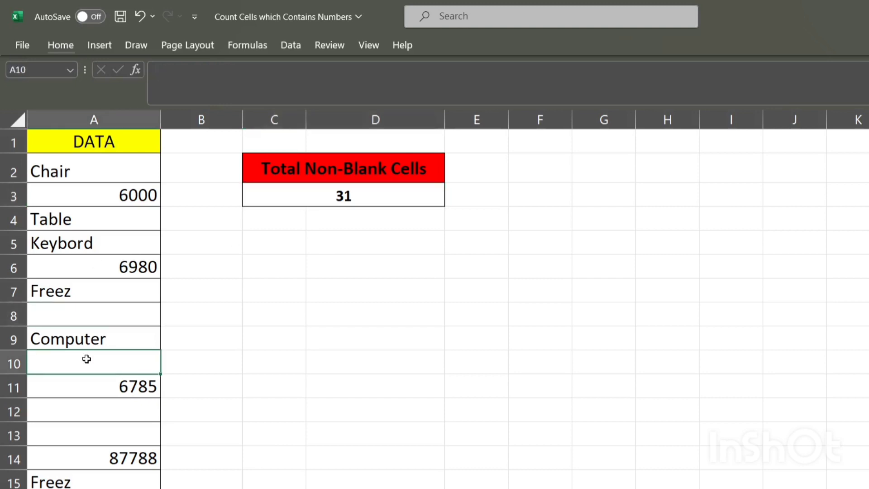
click(101, 313)
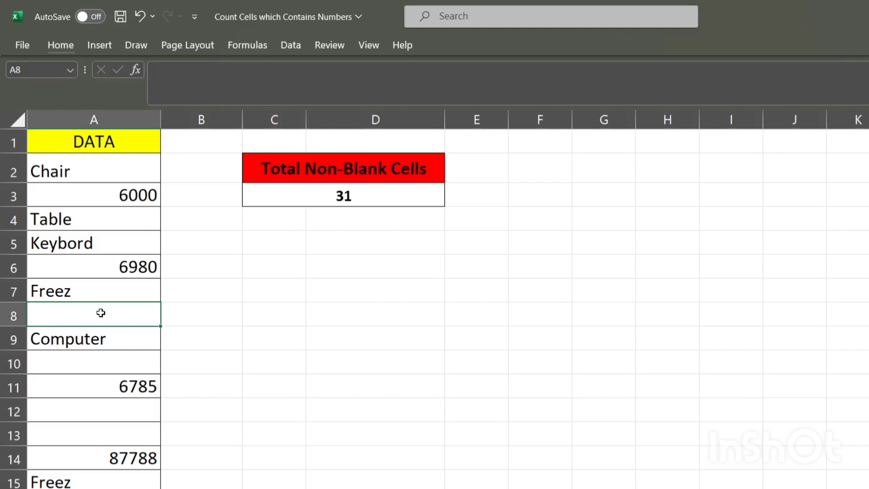
Undo the recent sheet edits until only the DATA list in column A remains.
key(ctrl+z)
key(ctrl+z)
key(ctrl+z)
key(ctrl+z)
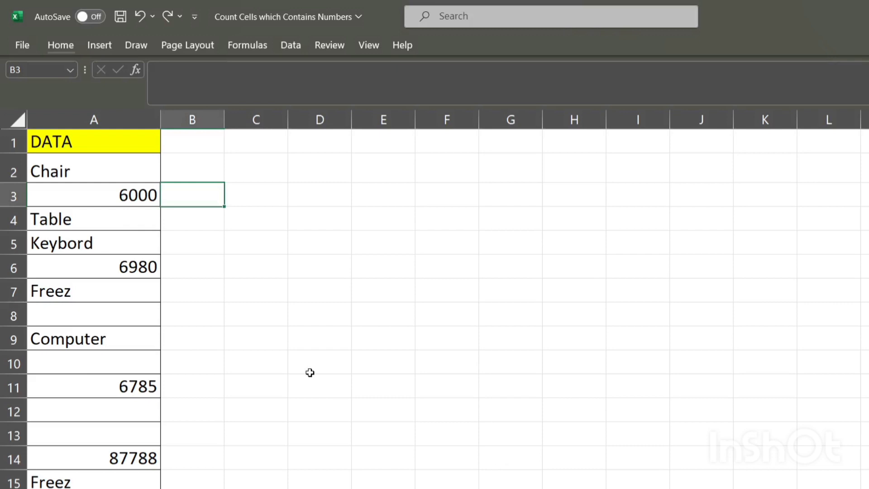
Compare how text entries such as A2, A4 and A5 and number entries such as A3, A6 and A11 are aligned.
click(99, 160)
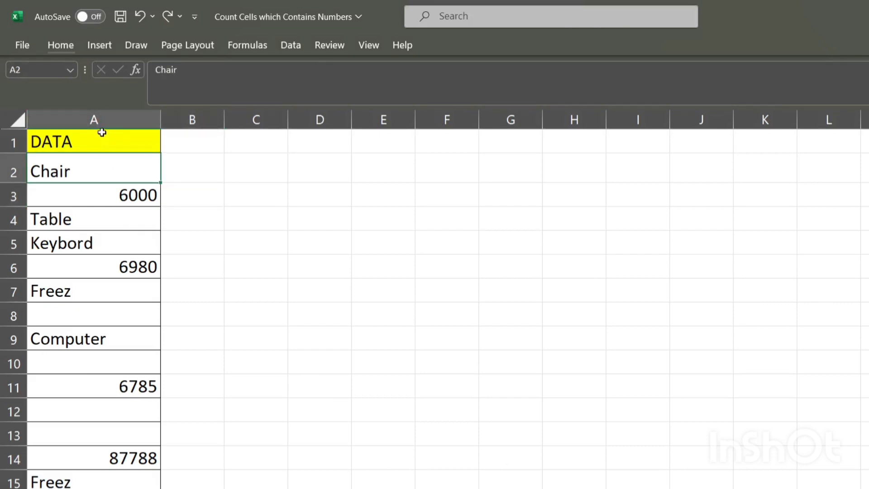
click(101, 216)
click(92, 242)
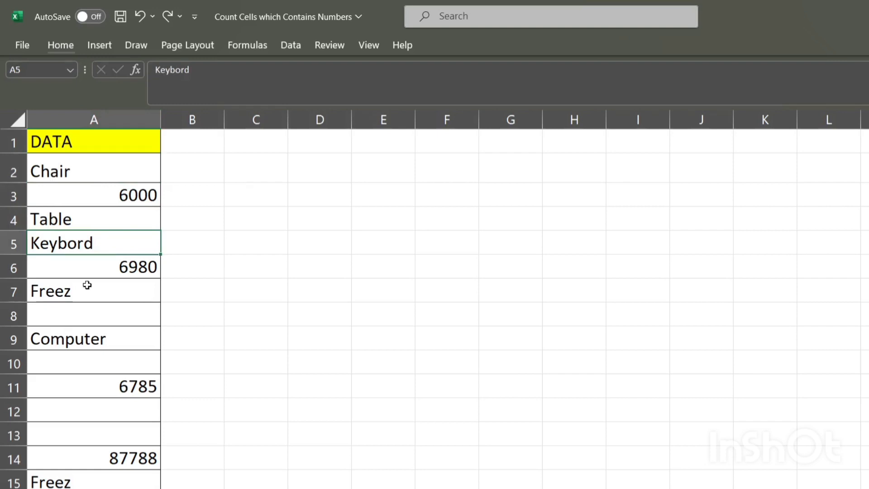
click(139, 189)
click(139, 267)
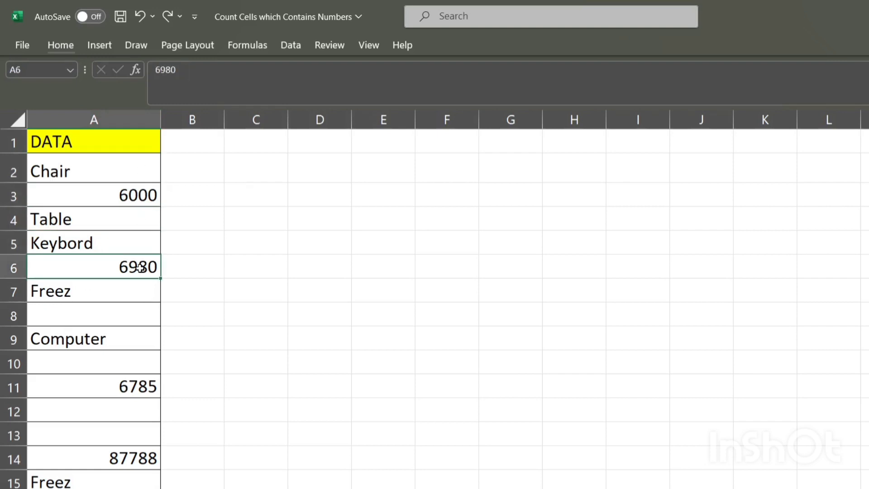
click(140, 387)
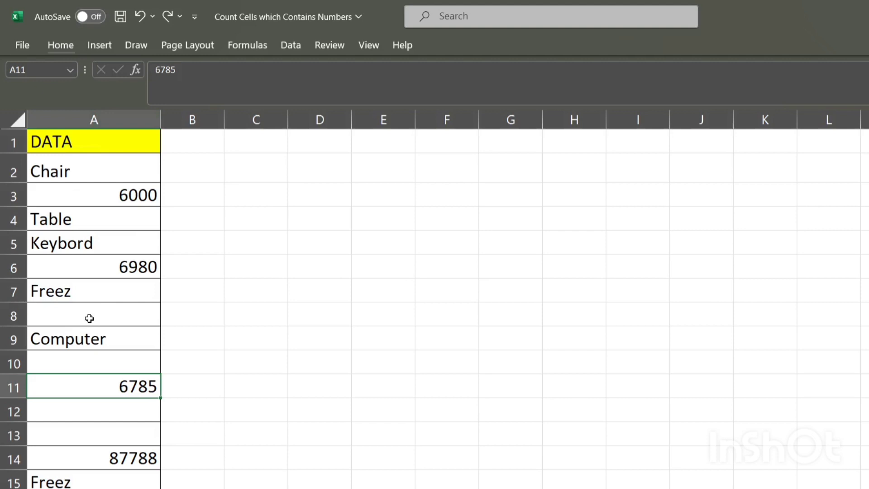
Center-align all entries in column A horizontally, including the DATA heading, and check the list.
click(97, 208)
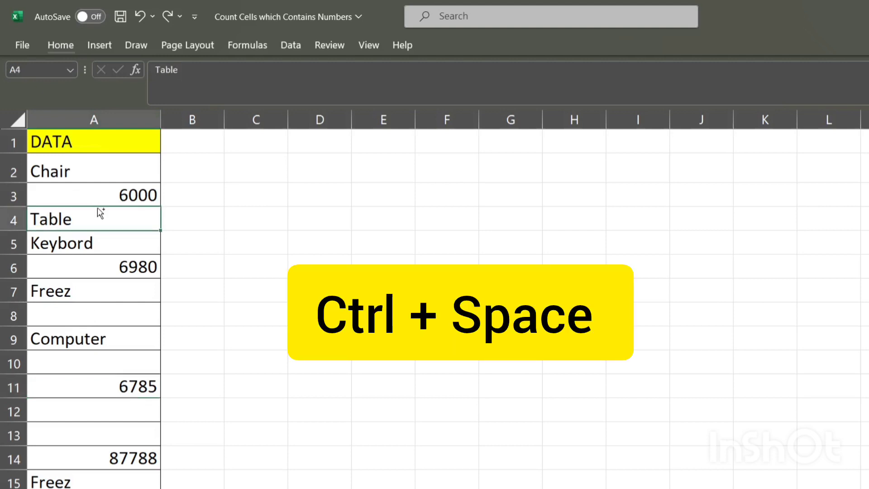
key(ctrl+space)
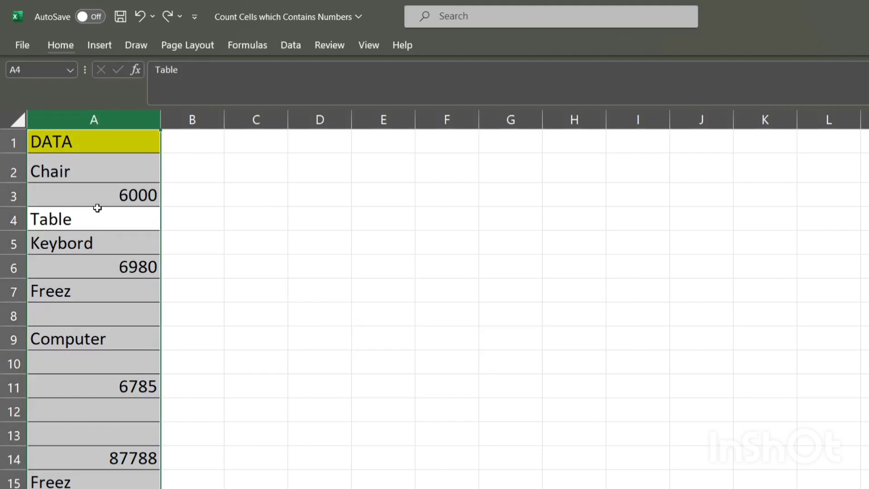
key(alt)
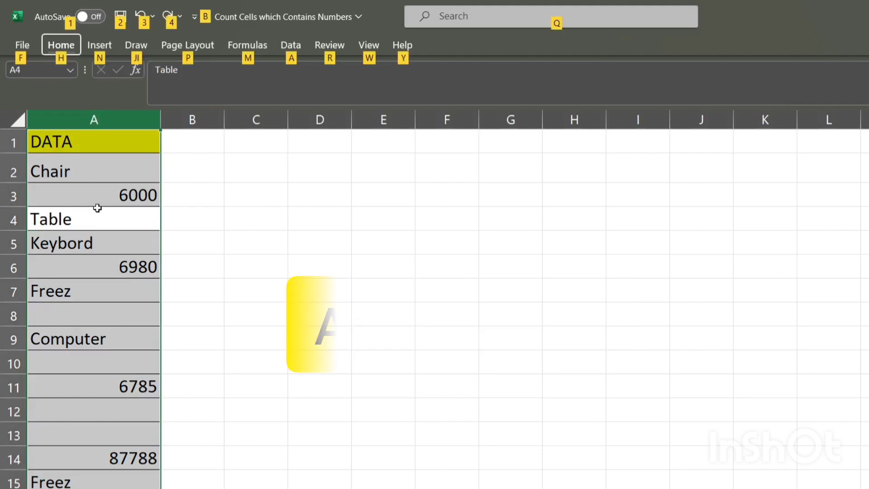
key(h)
key(a)
key(c)
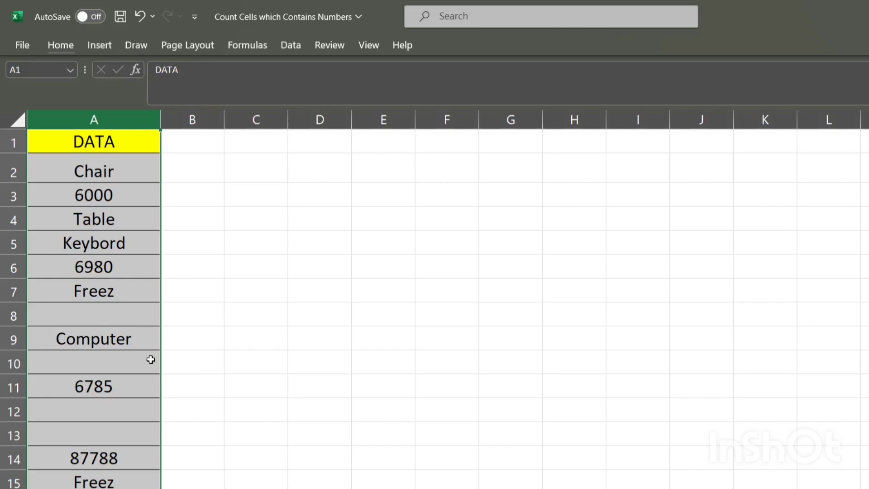
scroll(435, 307, down, 7)
click(181, 164)
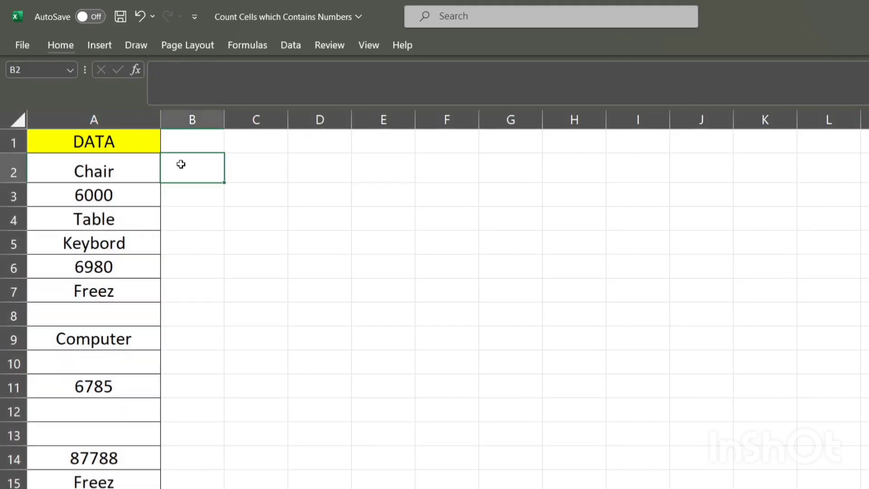